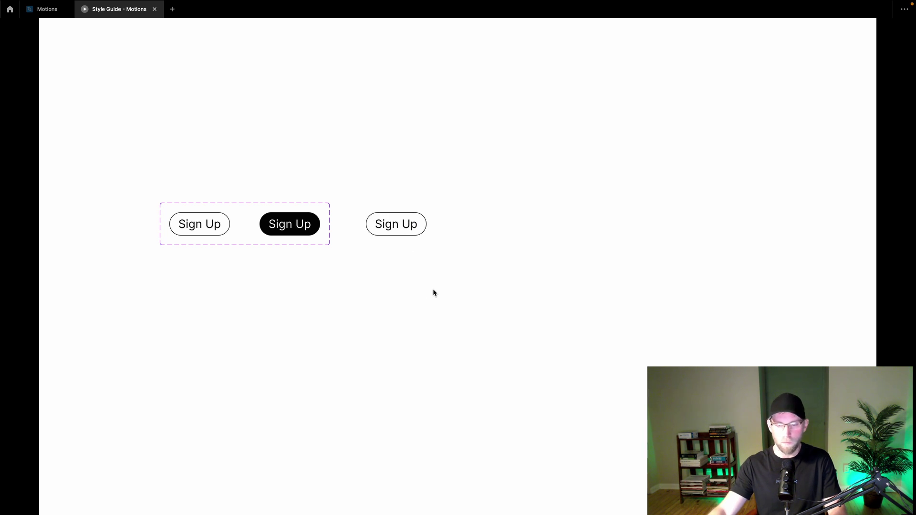
Switch from the Figma Sign Up prototype to the Webflow Button Animation project
key("ctrl+Right")
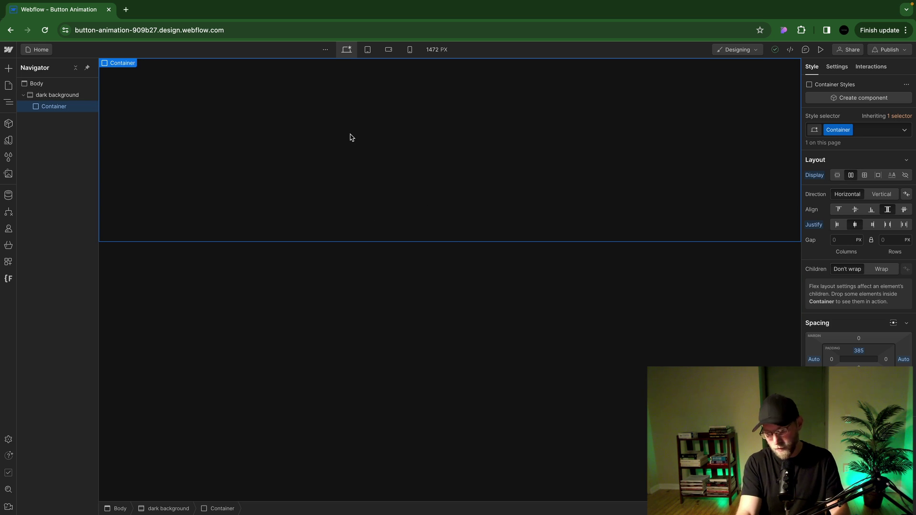
Insert a Div Block into the Container and give it the class 'button container'
key("super+e")
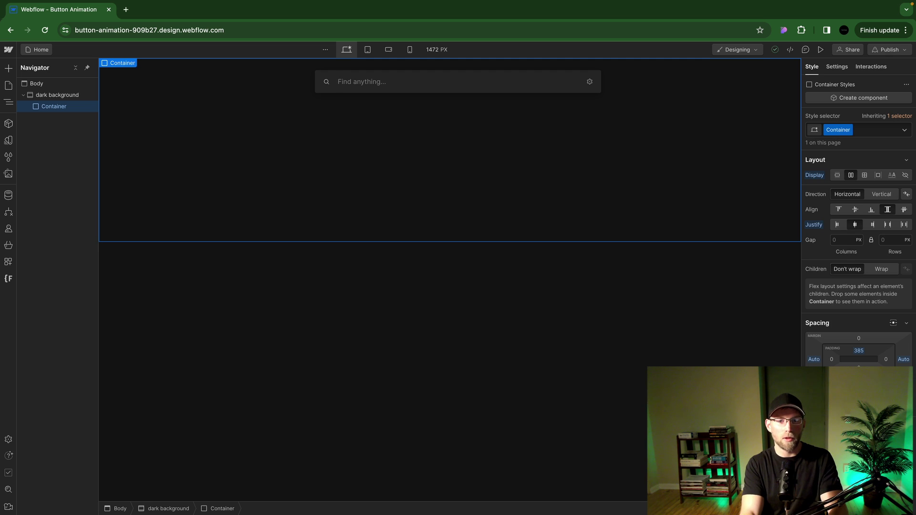
type("div")
key("Return")
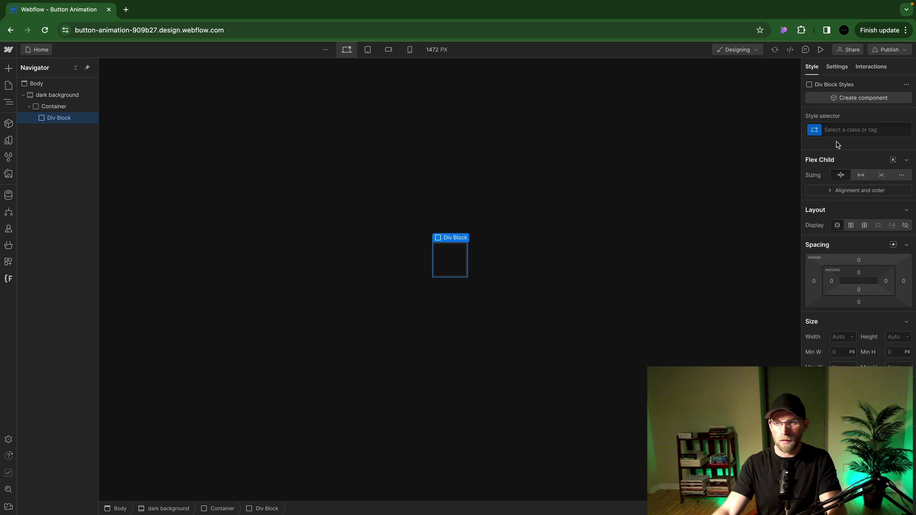
left_click(868, 132)
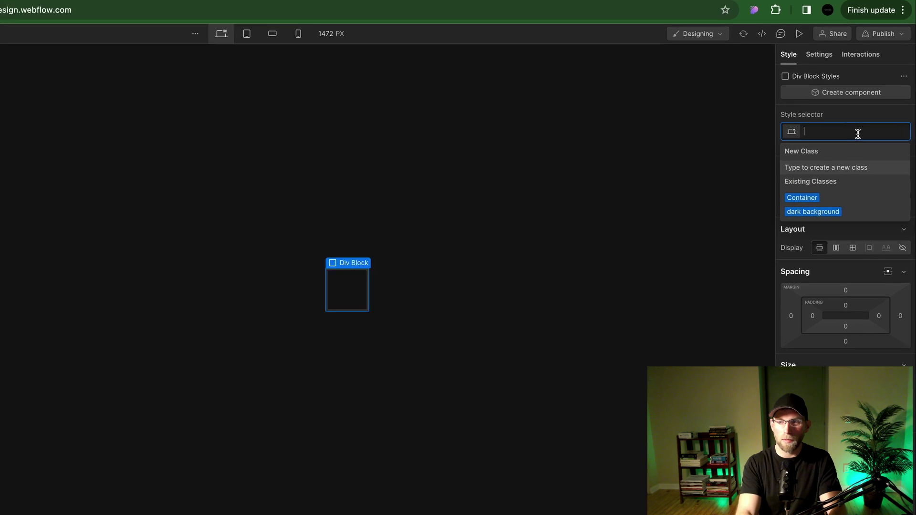
type("butto")
type("n ")
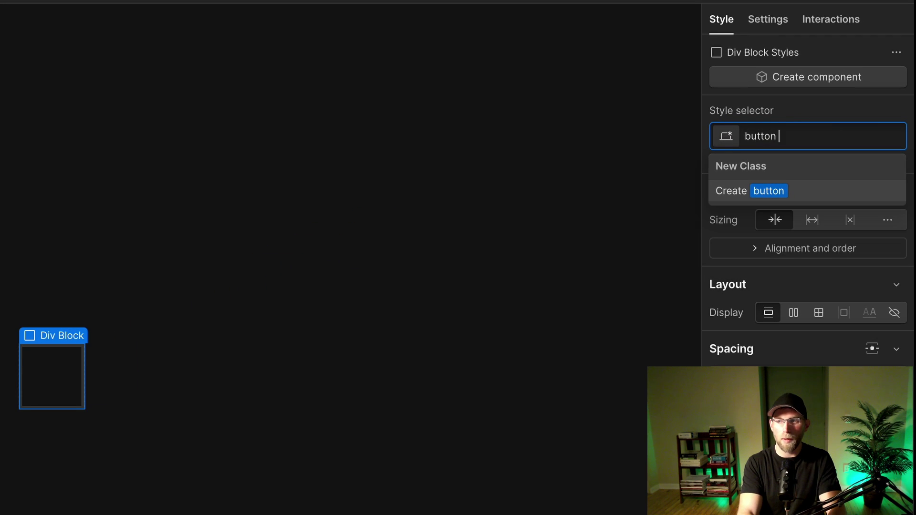
type("container")
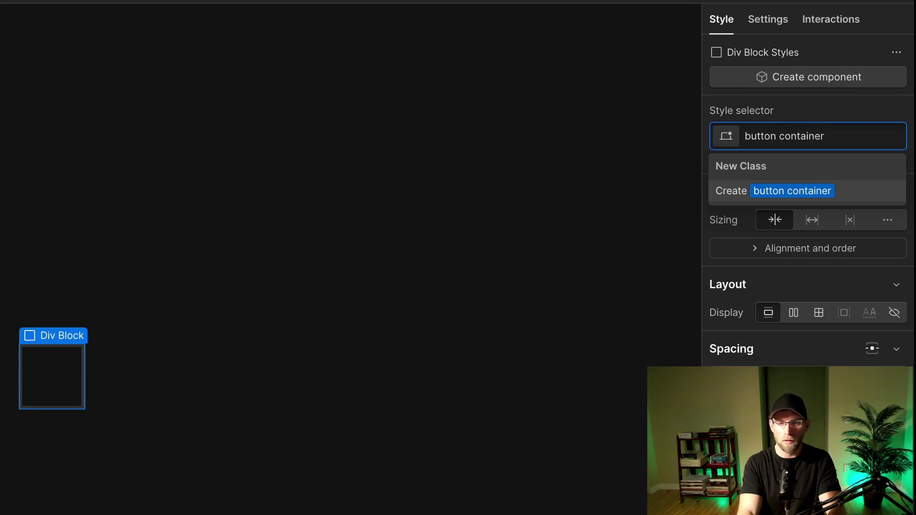
key("Return")
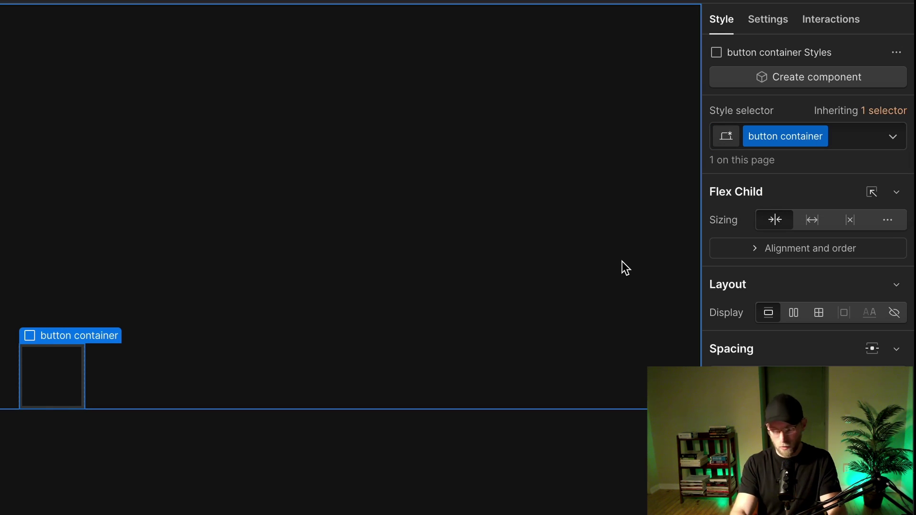
Insert a Button element into the button container through quick find
key("ctrl+e")
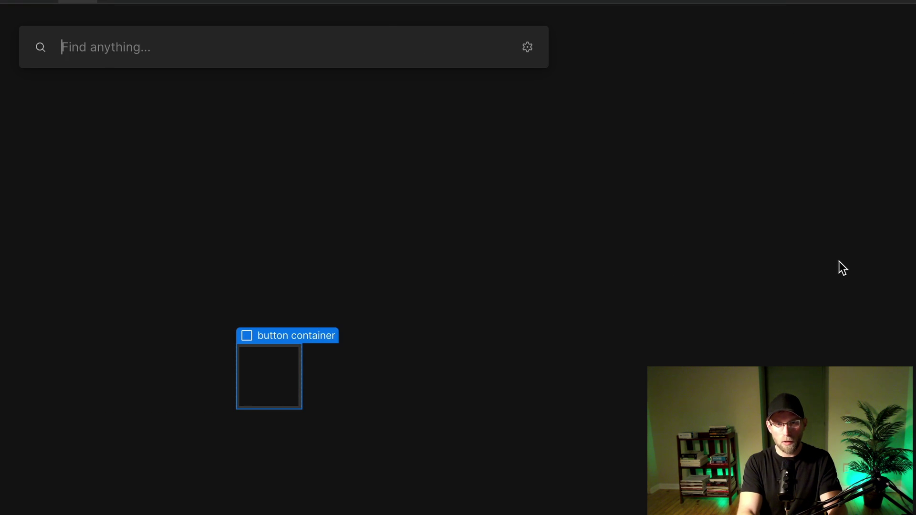
type("button")
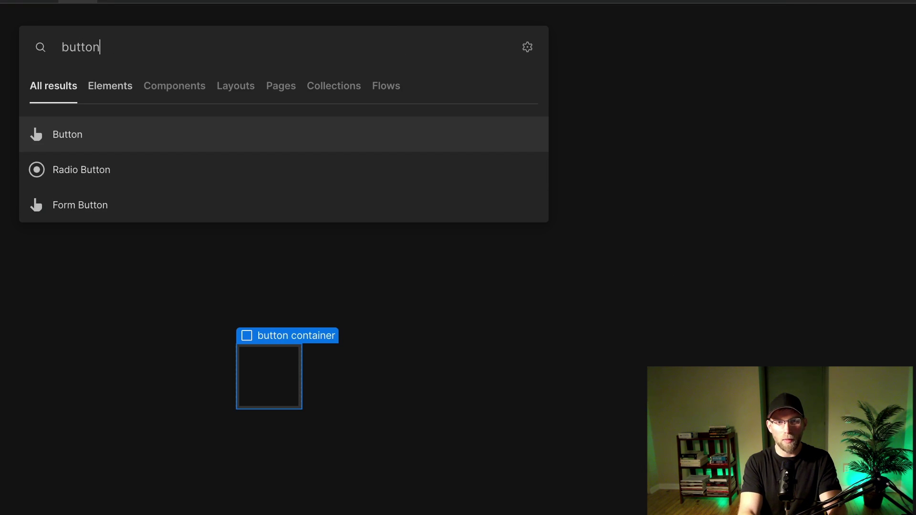
key("Return")
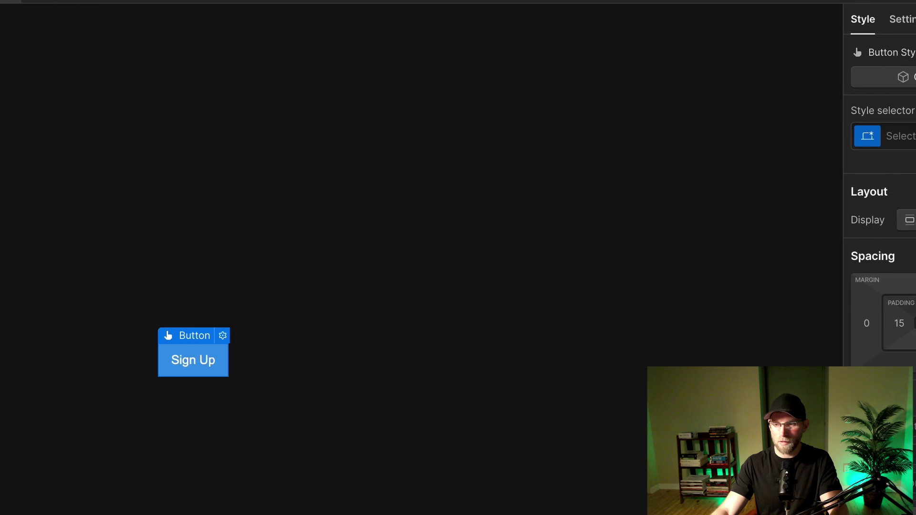
Create the class 'button' and apply it to the Sign Up button
left_click(784, 136)
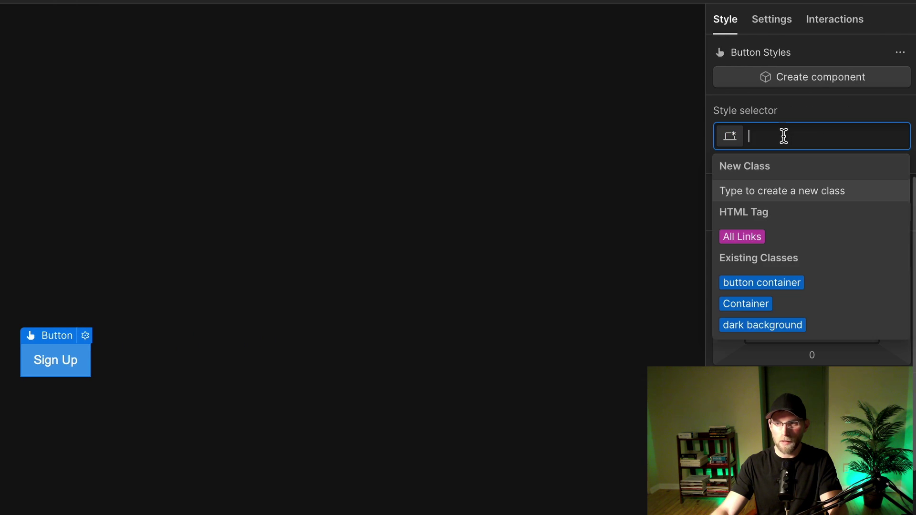
type("button")
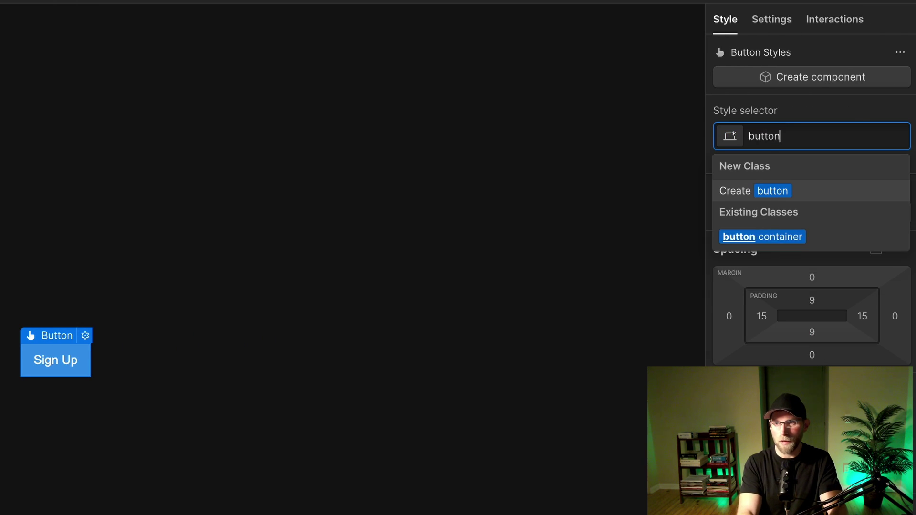
key("Return")
Set the button's text to 20 px size and white colour
scroll(853, 275, "down", 4)
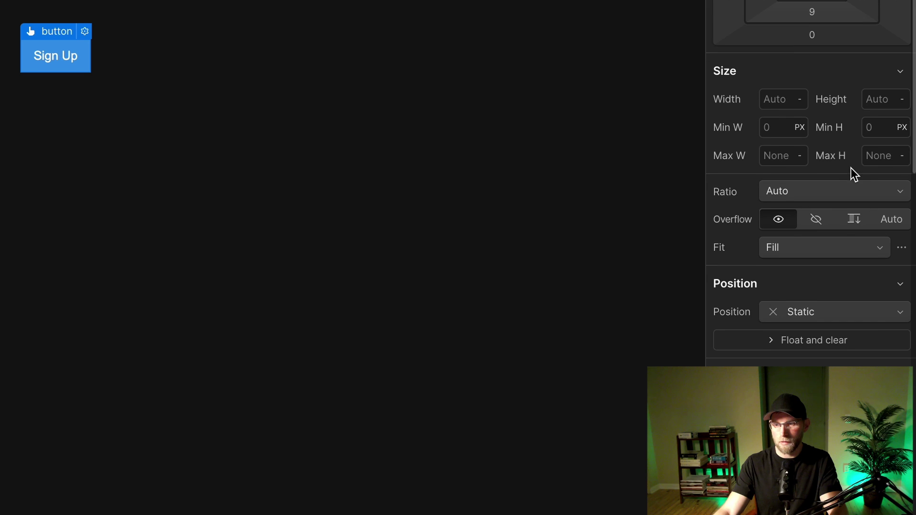
scroll(855, 202, "down", 2)
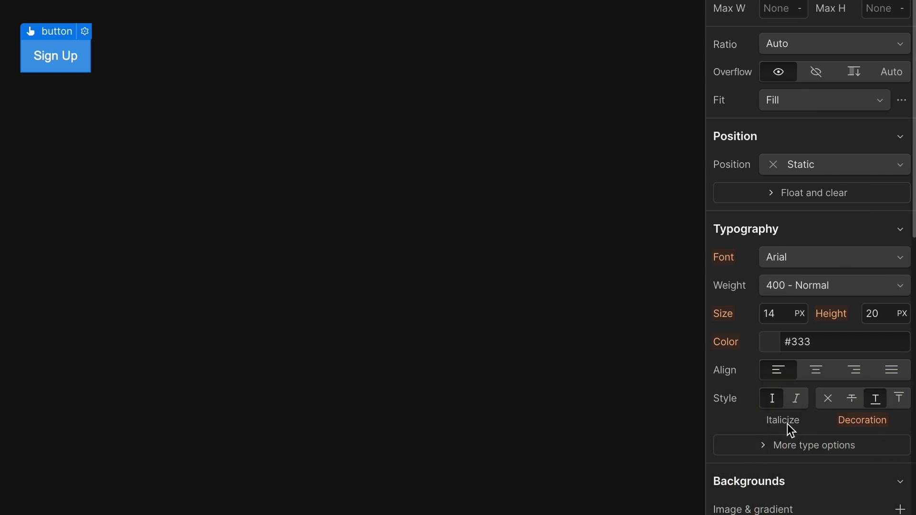
left_click(774, 315)
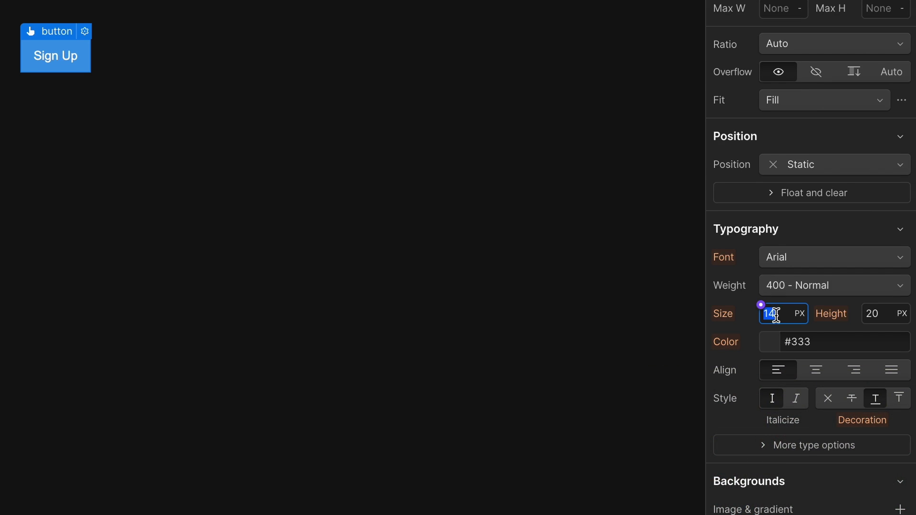
key("Up")
key("Up")
key("Up")
key("Up")
key("Up")
key("Up")
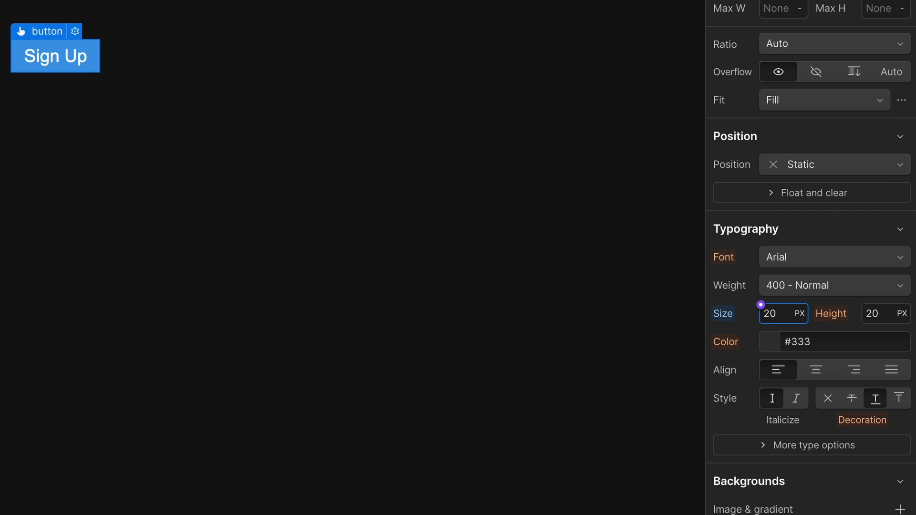
scroll(824, 370, "down", 1)
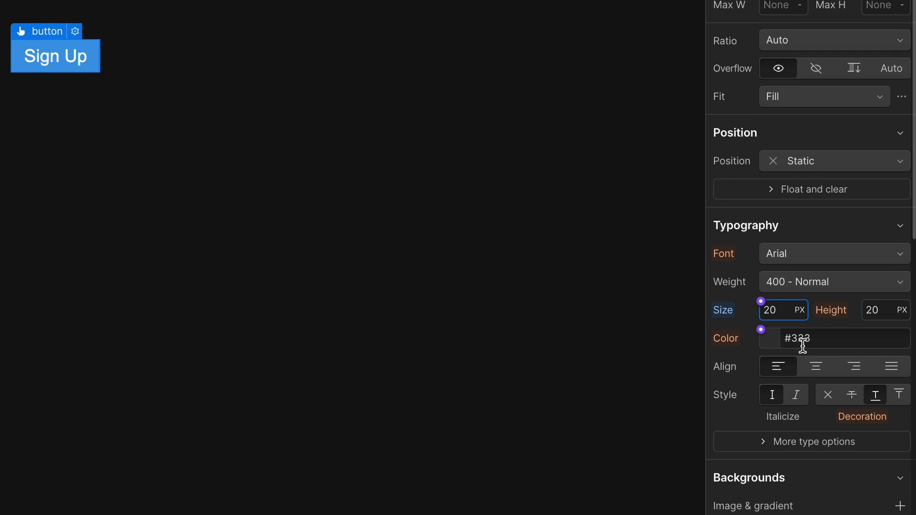
left_click(769, 343)
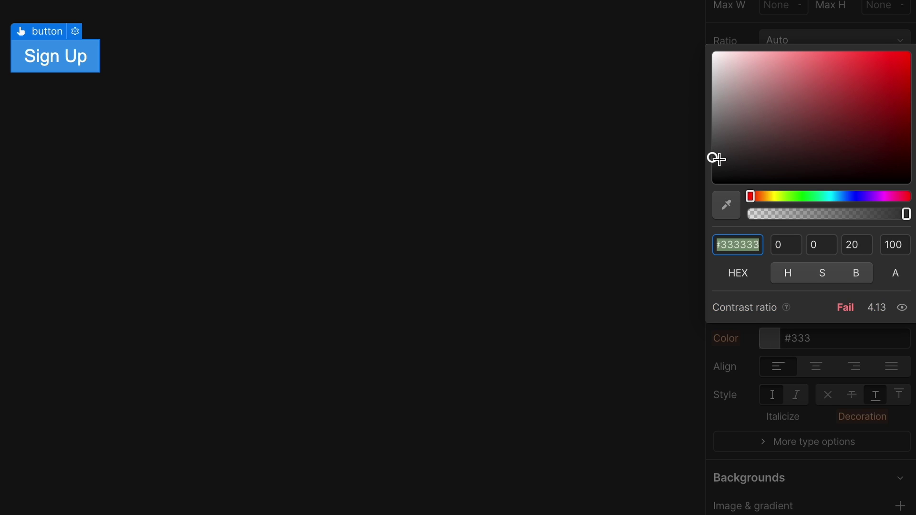
mouse_move(714, 160)
left_mouse_down()
mouse_move(738, 107)
mouse_move(709, 44)
left_mouse_up()
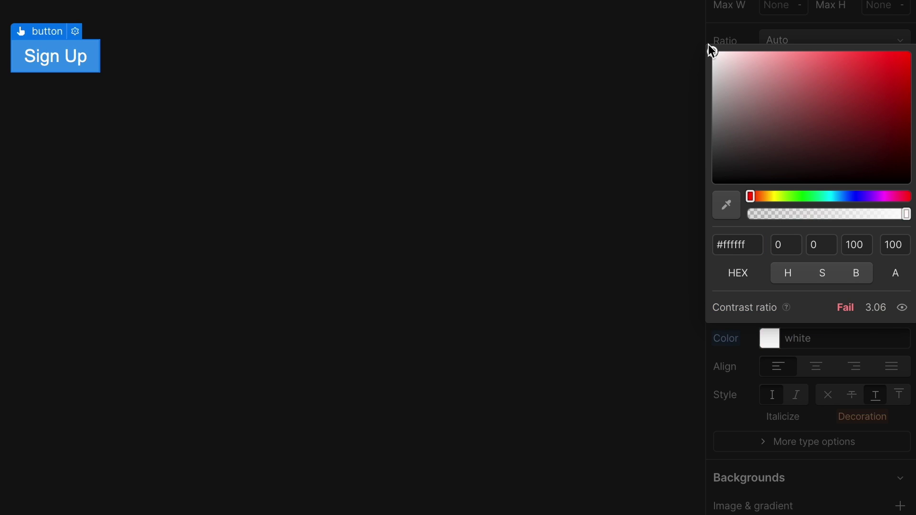
left_click(747, 30)
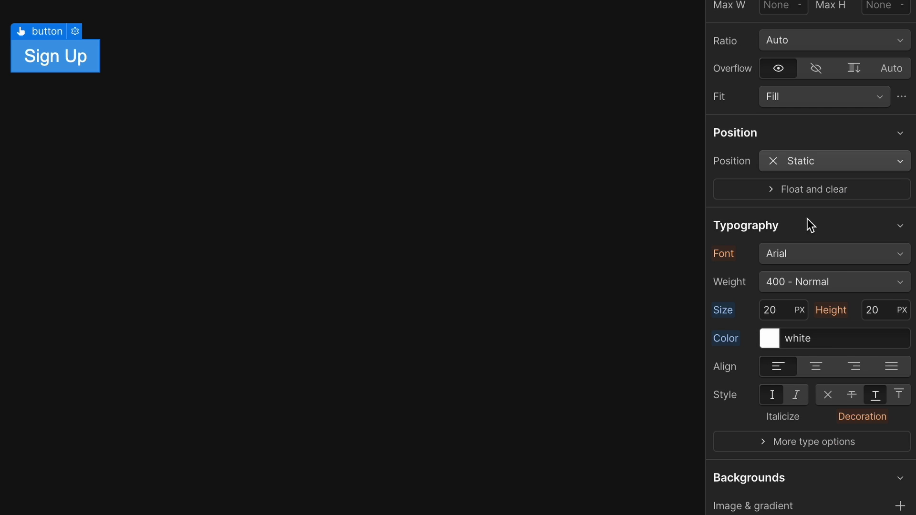
scroll(865, 368, "down", 1)
scroll(868, 361, "down", 4)
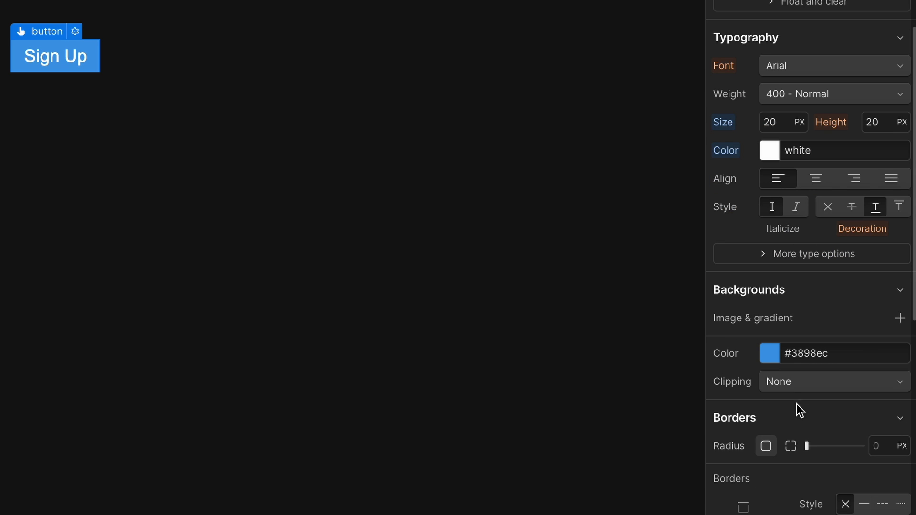
Make the Sign Up button's background fully transparent
left_click(772, 355)
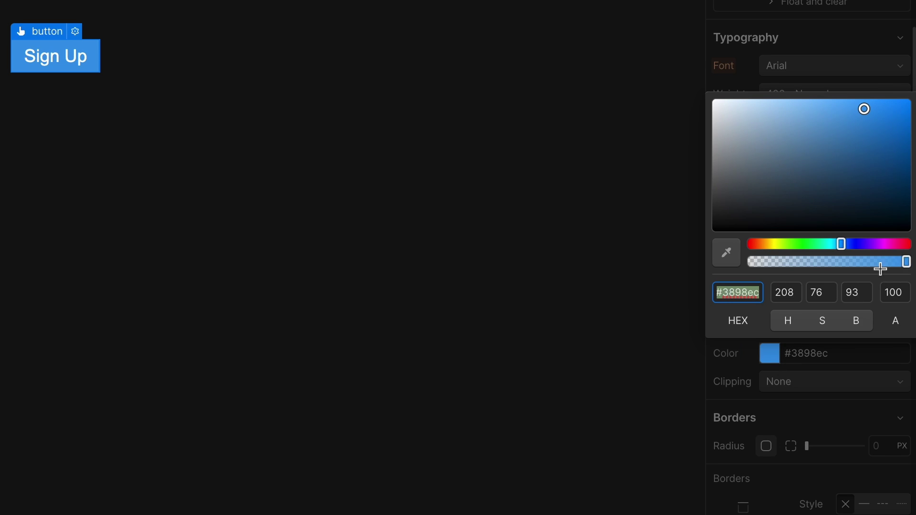
left_click_drag(879, 265, 739, 276)
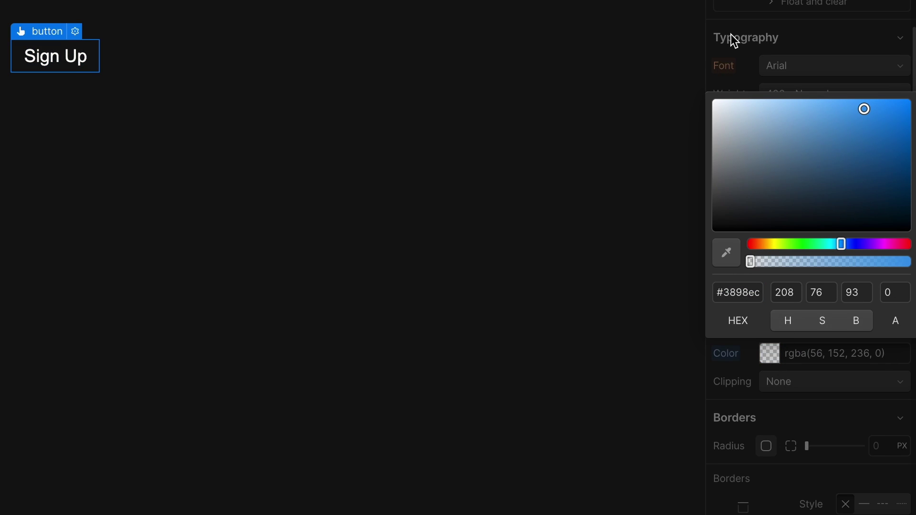
left_click(762, 82)
Add a solid 1 px white border and round the corners to a 50 px radius
scroll(858, 408, "down", 1)
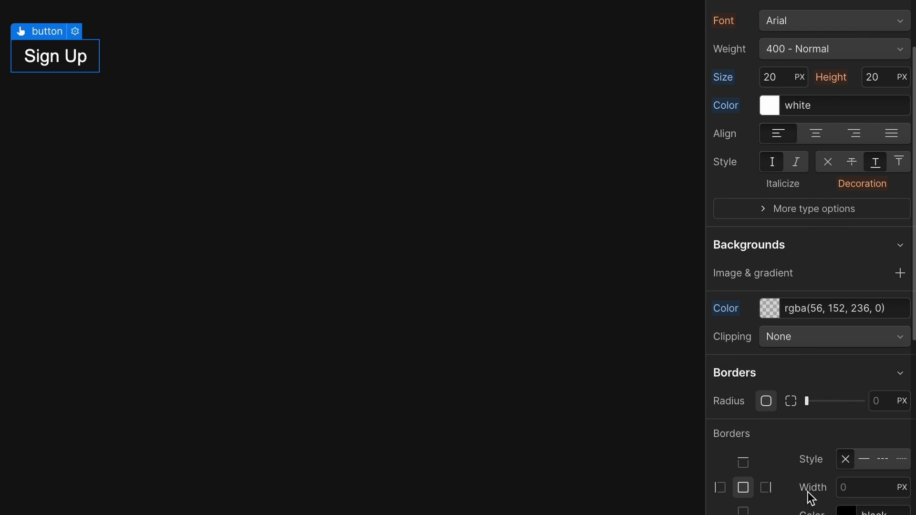
left_click(866, 460)
left_click(842, 511)
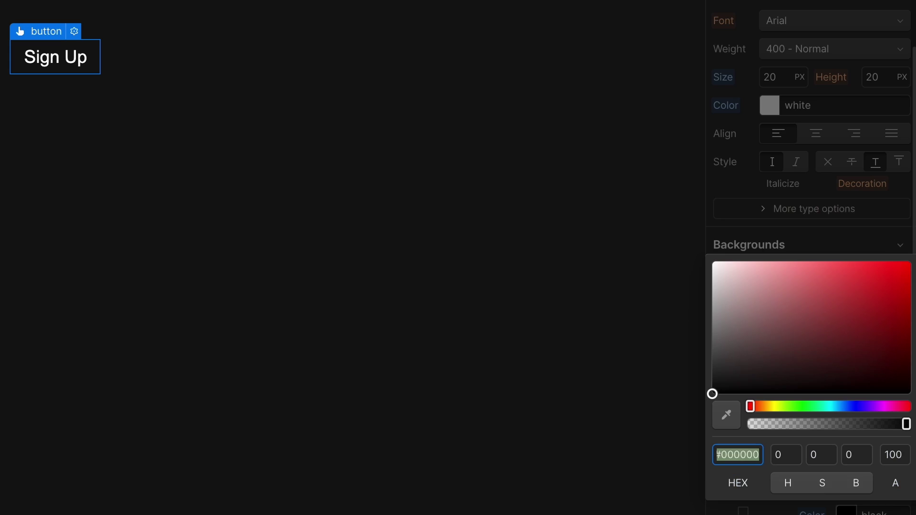
left_click_drag(722, 303, 730, 260)
left_click(766, 233)
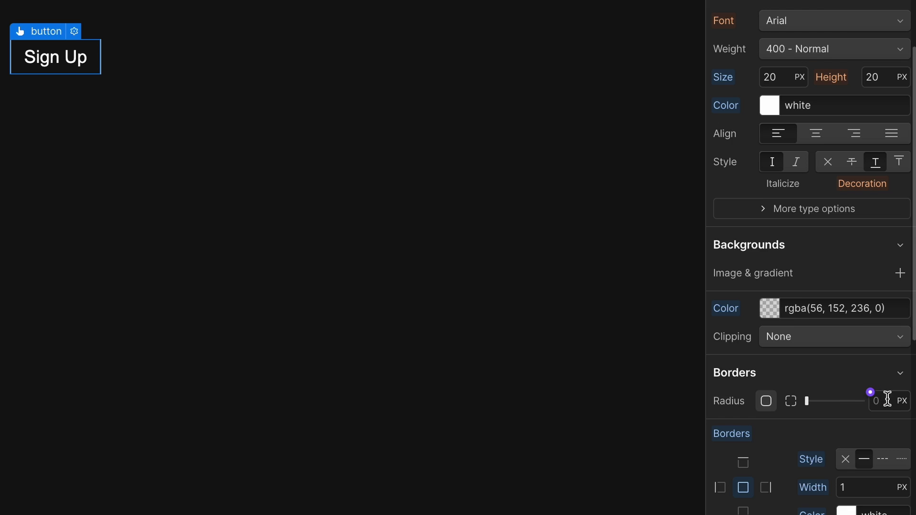
left_click_drag(884, 402, 906, 405)
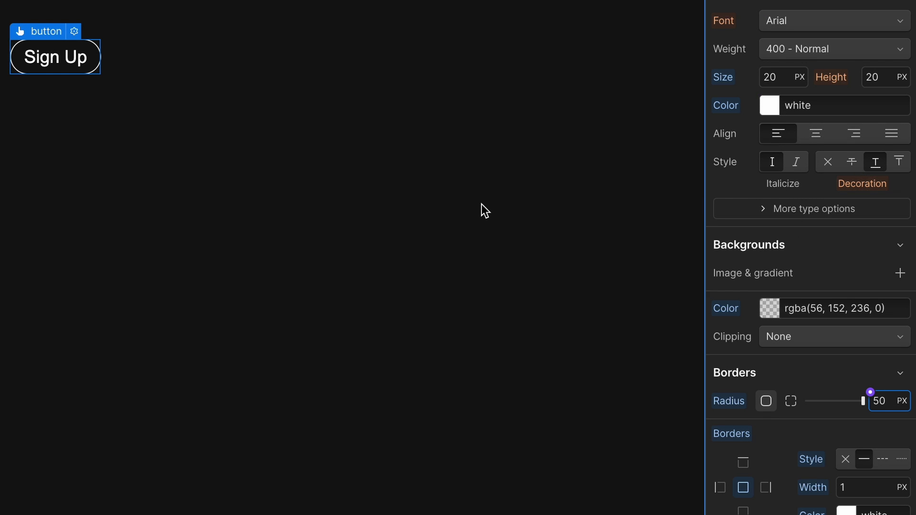
scroll(801, 100, "up", 10)
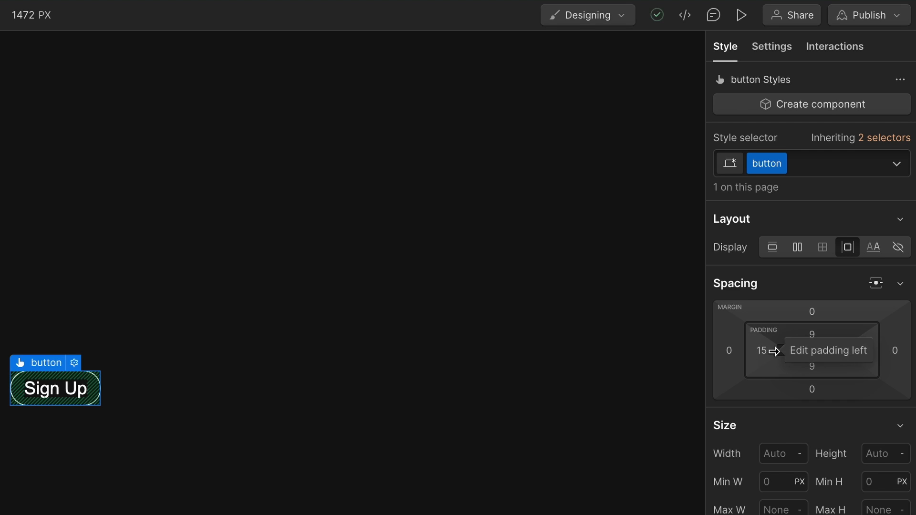
Increase the button's left and right padding, then select the button container
left_click_drag(775, 352, 773, 351)
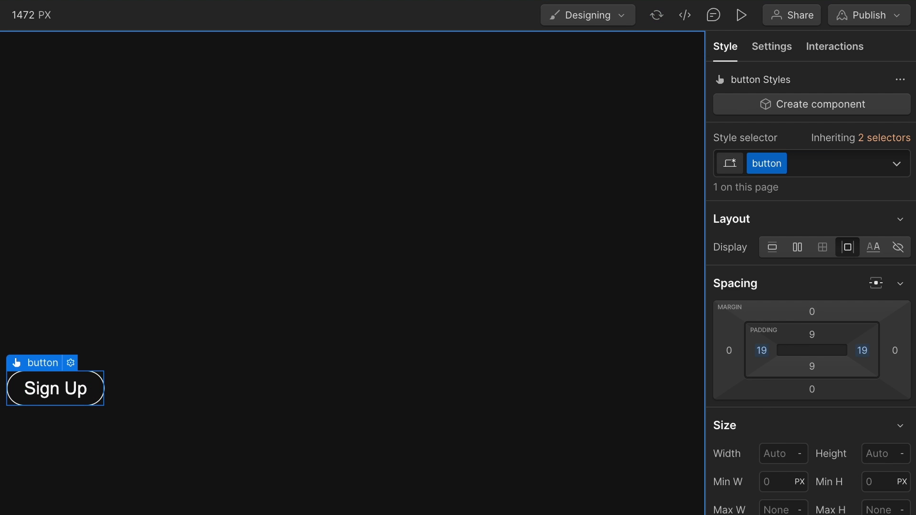
left_click(353, 268)
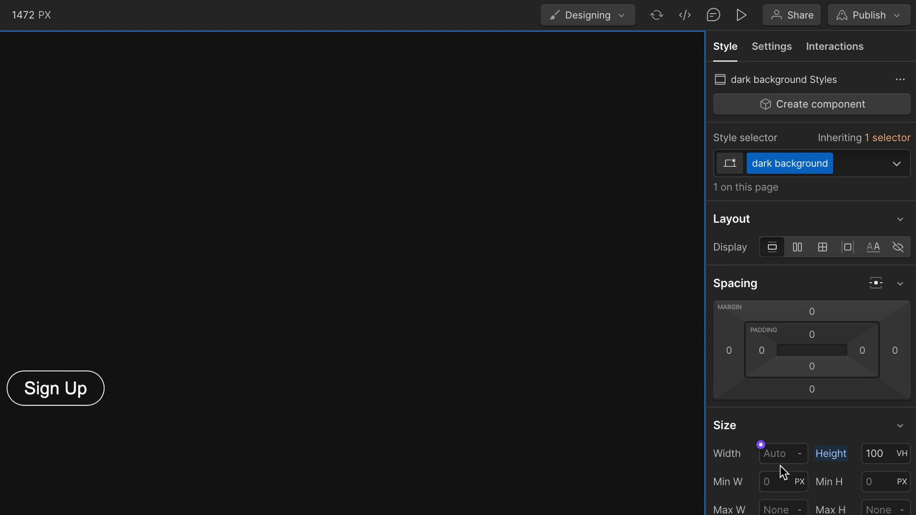
left_click(103, 403)
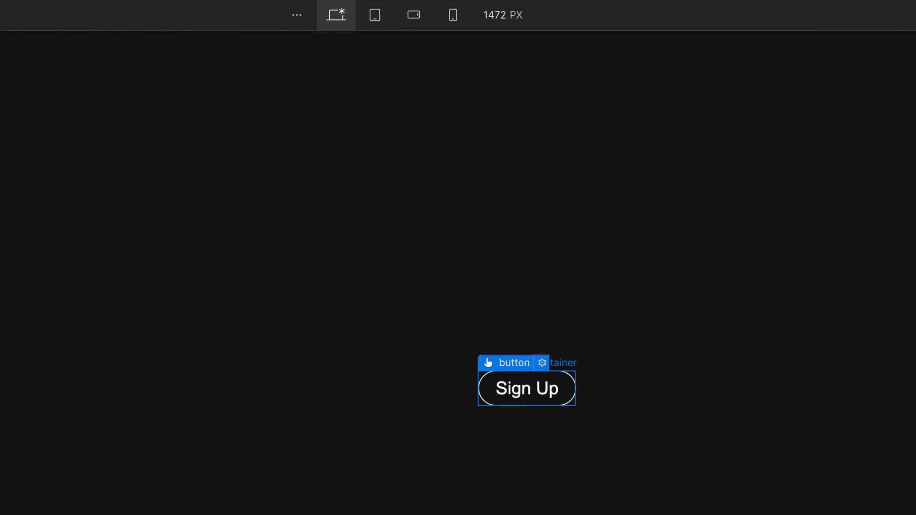
left_click(114, 146)
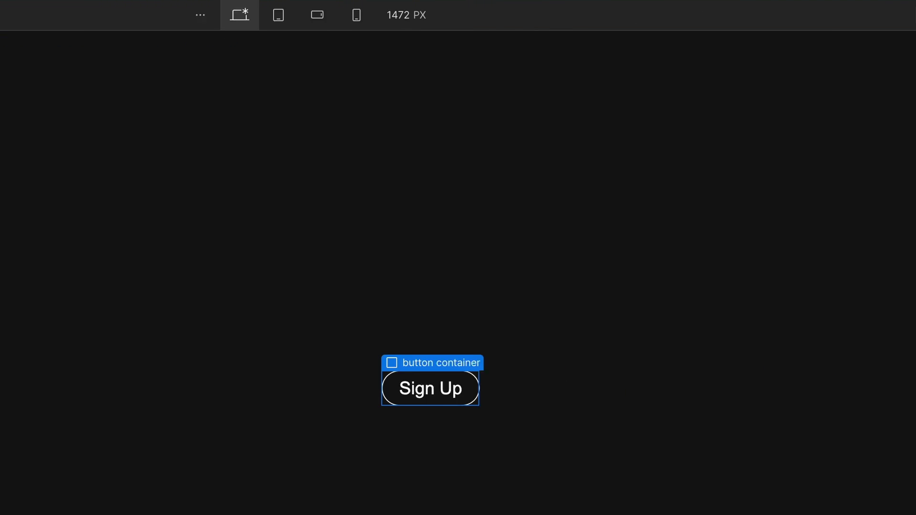
Set the button container's position to Relative
scroll(849, 358, "down", 5)
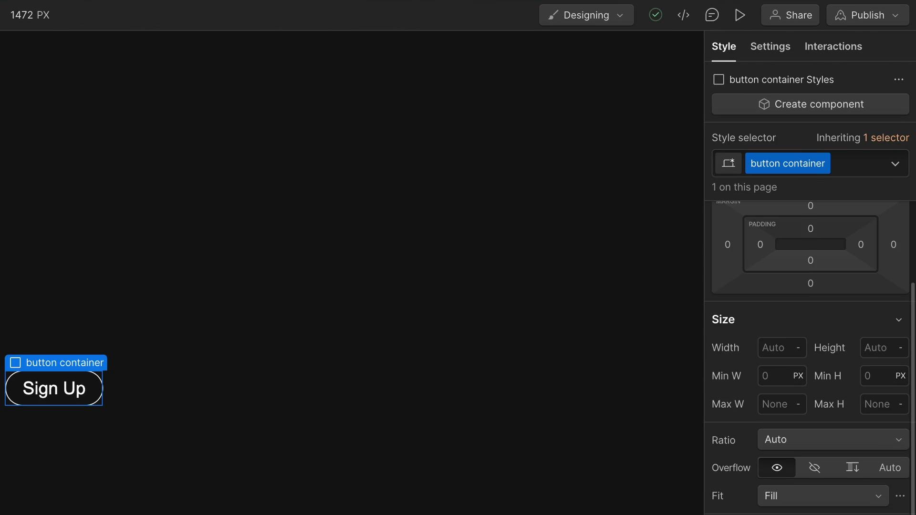
scroll(801, 199, "down", 1)
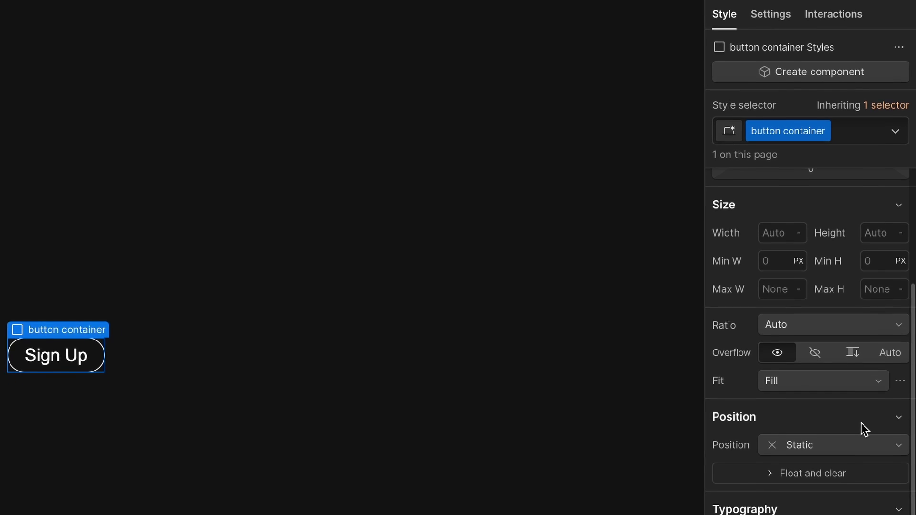
scroll(863, 457, "up", 5)
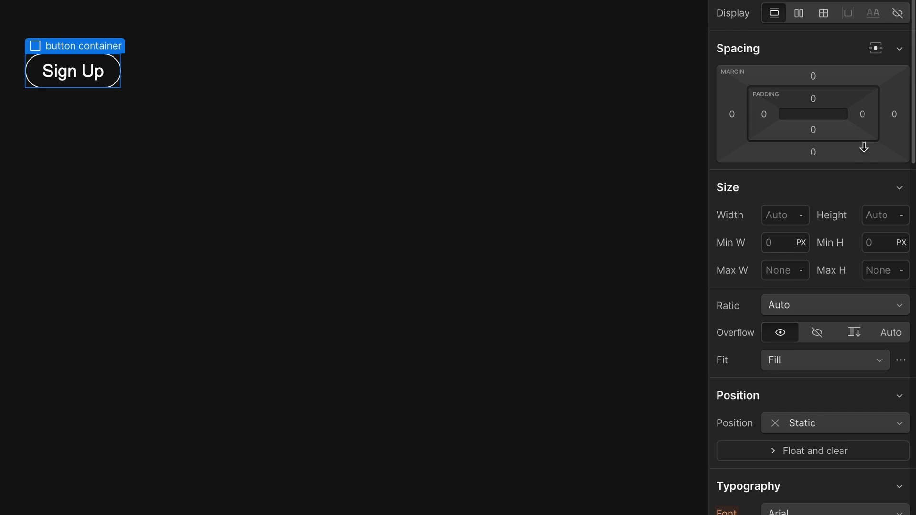
scroll(864, 145, "down", 2)
scroll(821, 348, "down", 2)
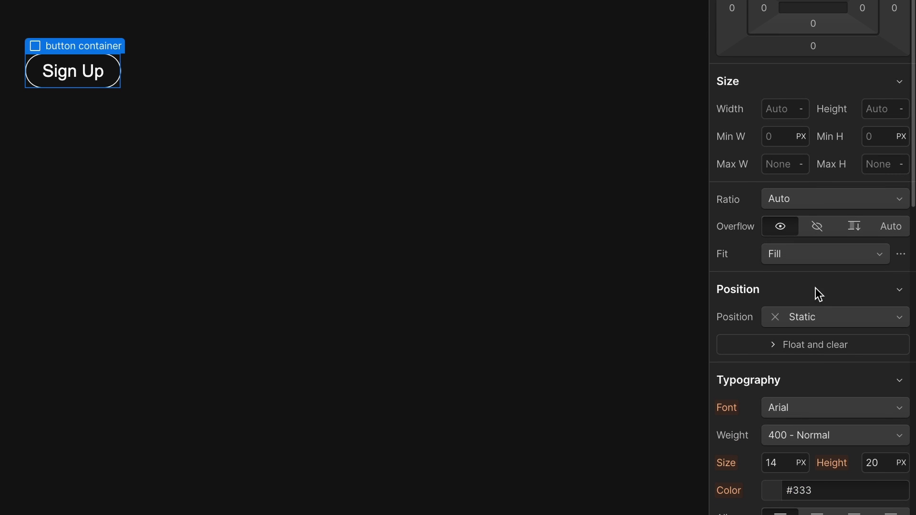
left_click(827, 322)
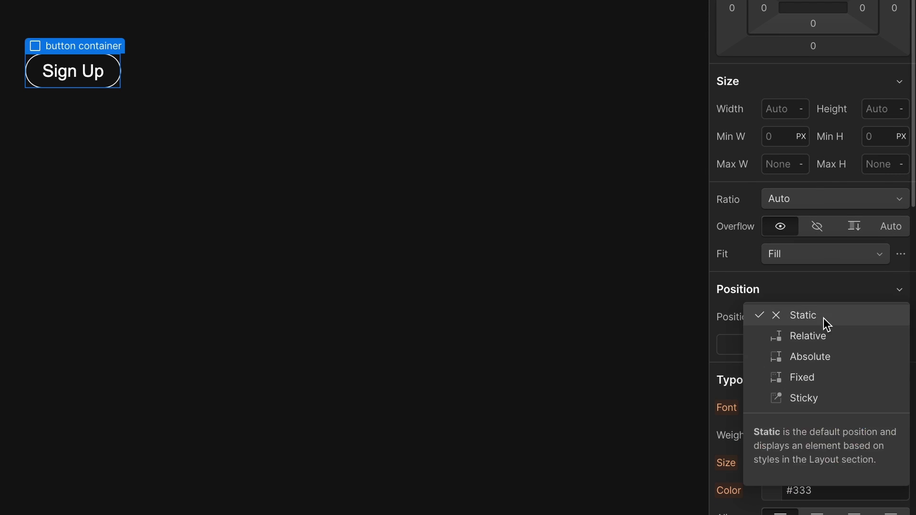
left_click(823, 346)
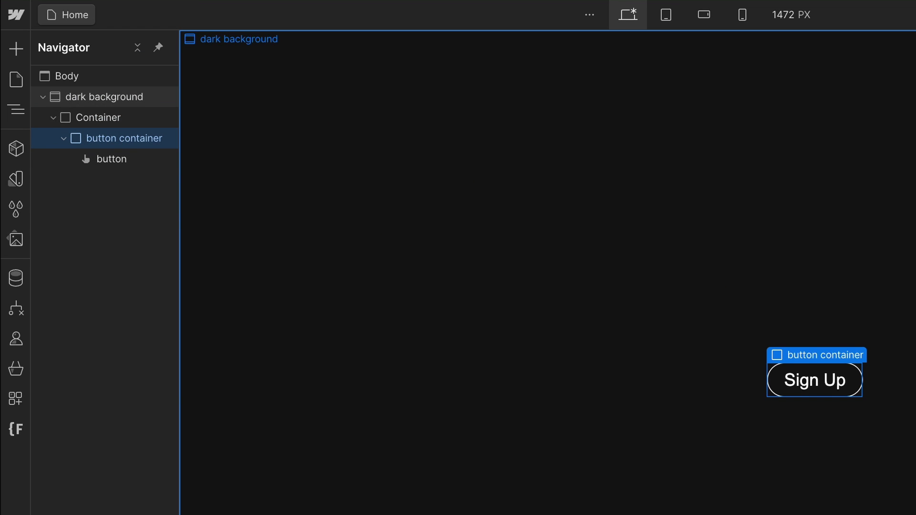
Insert an empty Div Block after the Sign Up button
key("ctrl+e")
type("div")
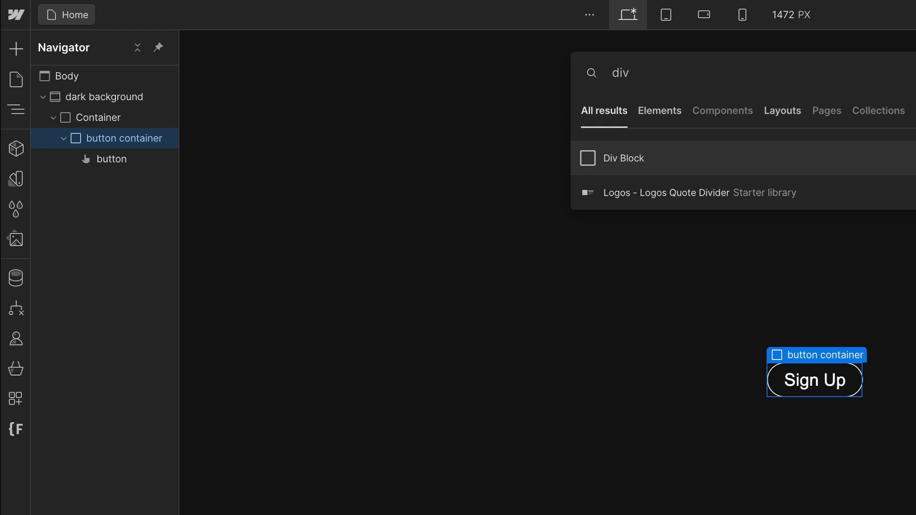
key("Return")
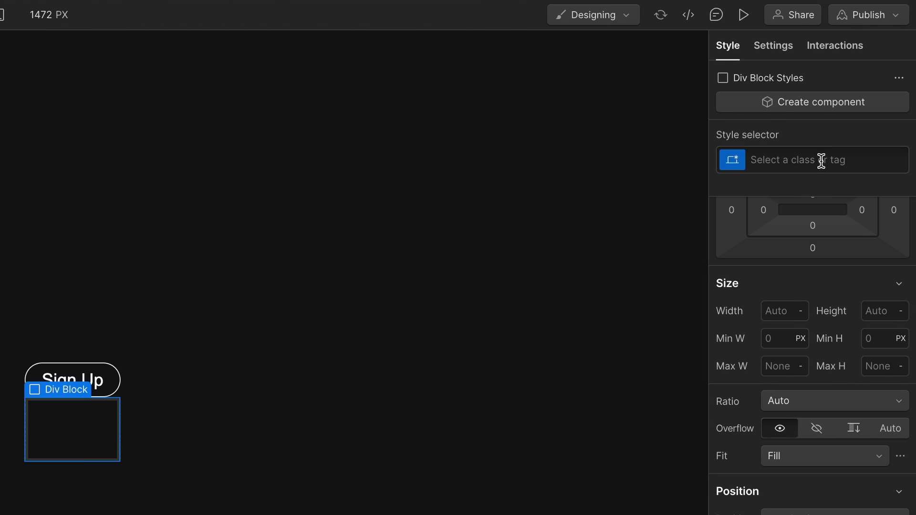
Give the new Div Block the class 'hover circle'
left_click(821, 160)
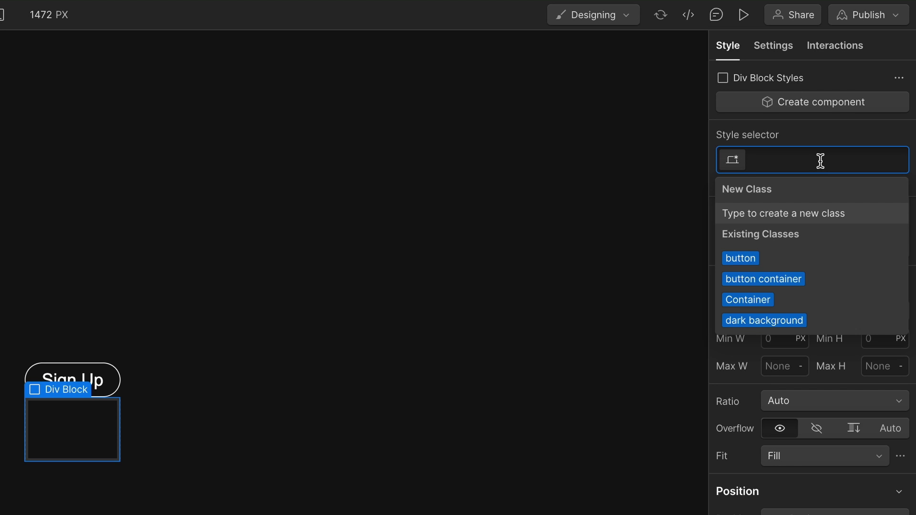
type("hover cir")
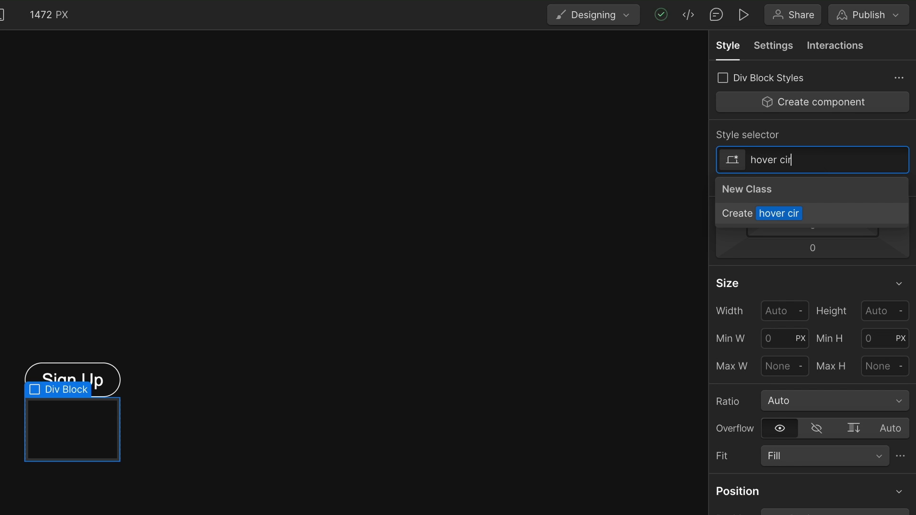
type("cle")
key("Return")
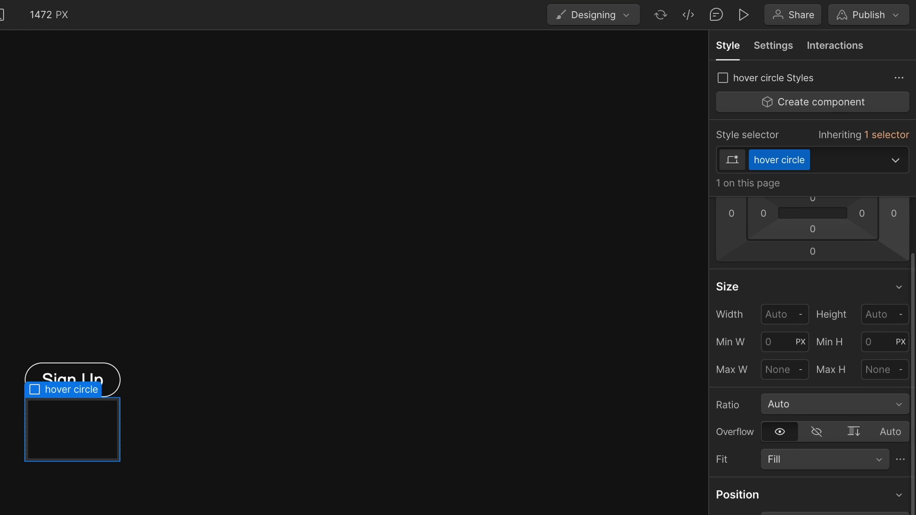
Set the hover circle's width and height to 17 px
scroll(812, 355, "up", 3)
scroll(813, 353, "up", 1)
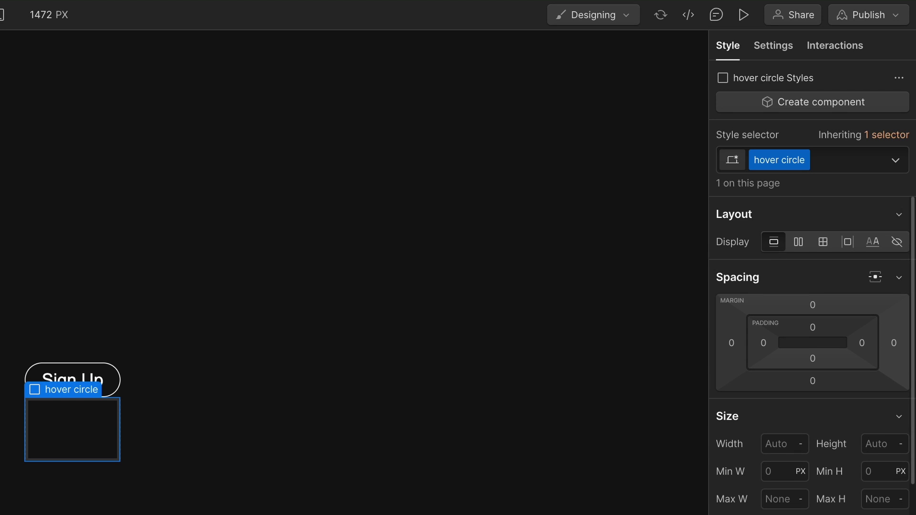
left_click(783, 445)
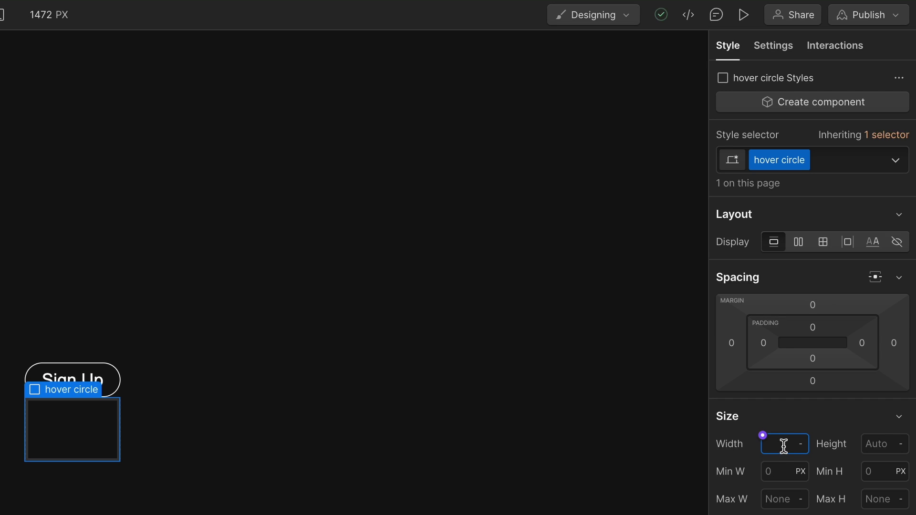
type("17px")
key("Return")
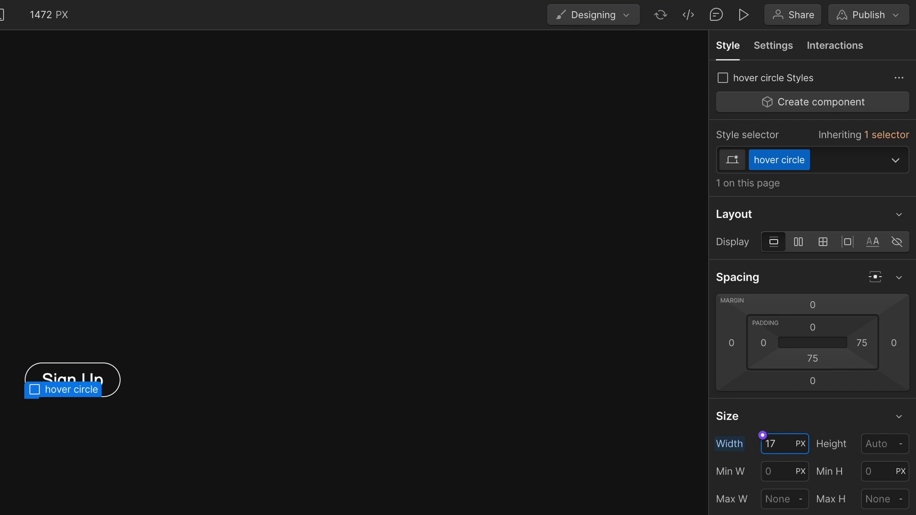
key("Tab")
type("17px")
key("Return")
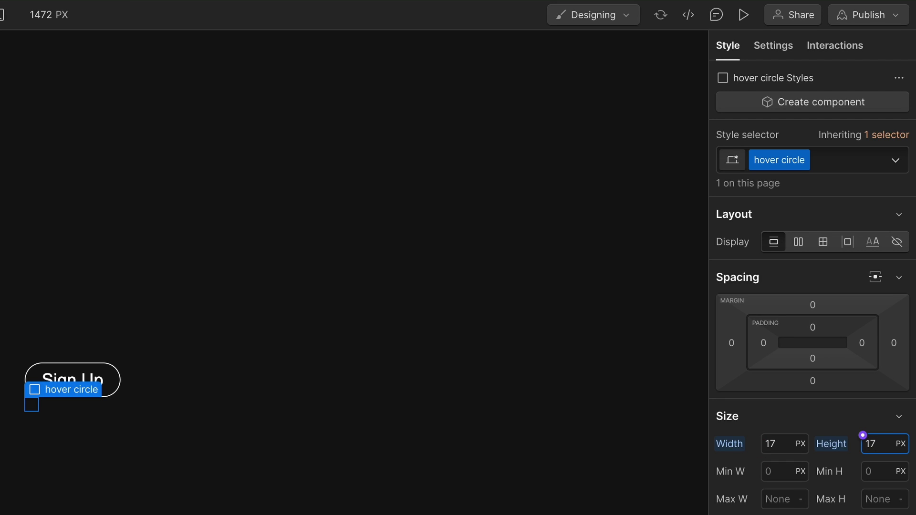
scroll(811, 286, "down", 7)
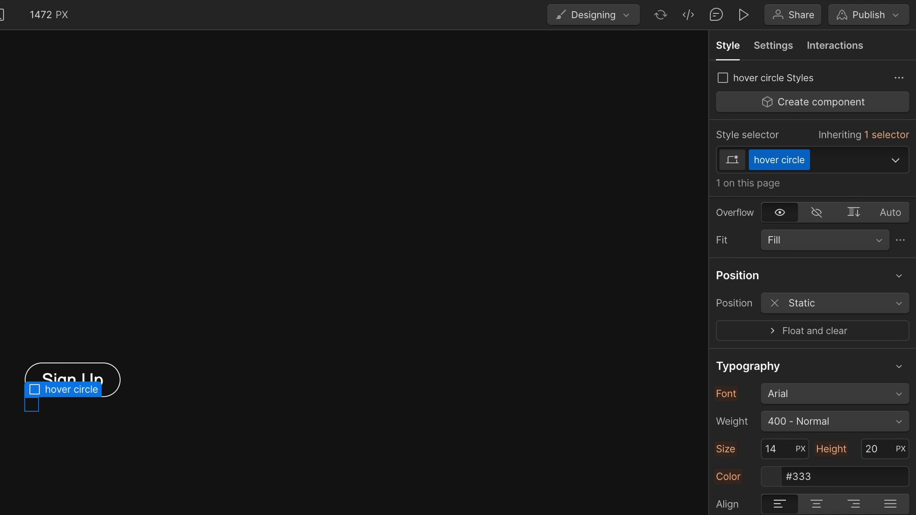
scroll(811, 335, "down", 1)
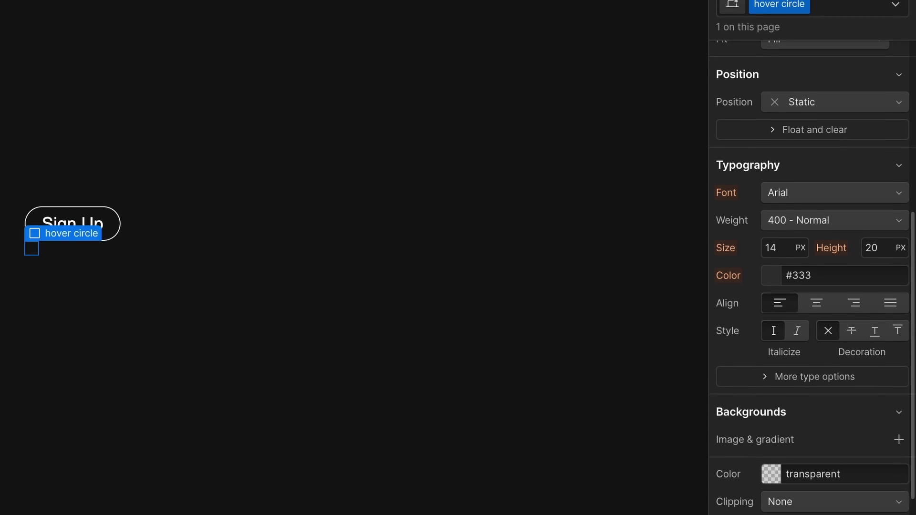
Give the hover circle a 100% corner radius and a pure white background
left_click(885, 380)
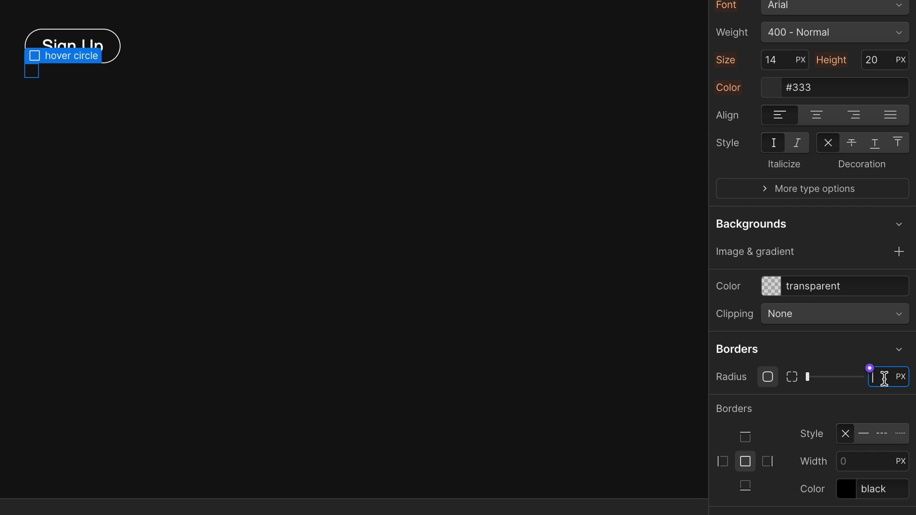
type("100")
type("%")
key("Return")
left_click(769, 286)
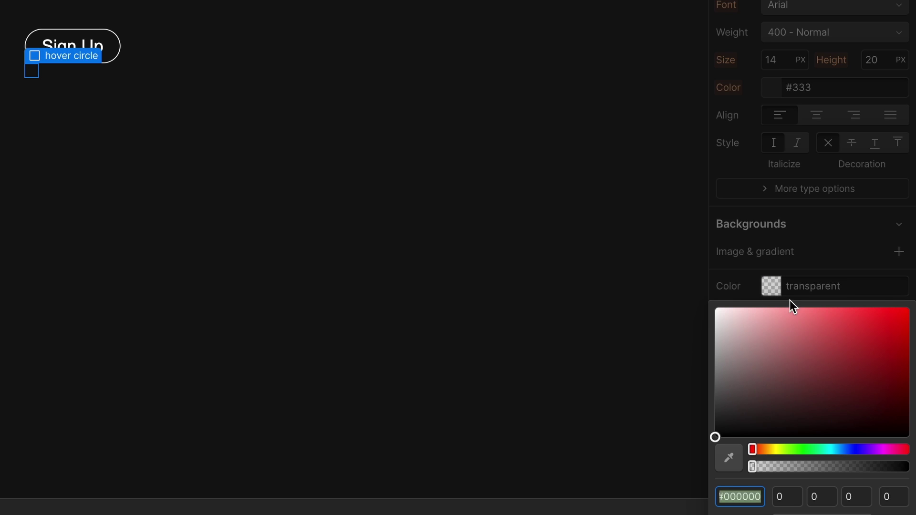
left_click(716, 316)
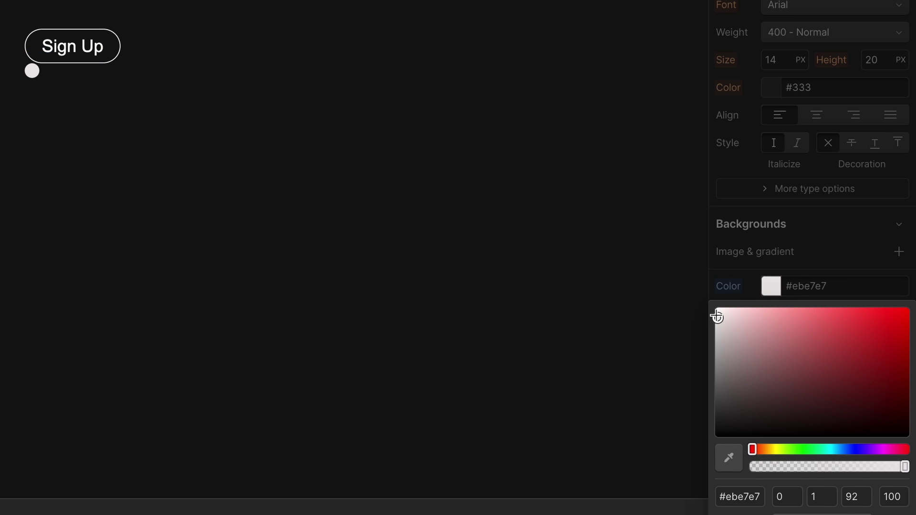
left_click_drag(717, 316, 715, 308)
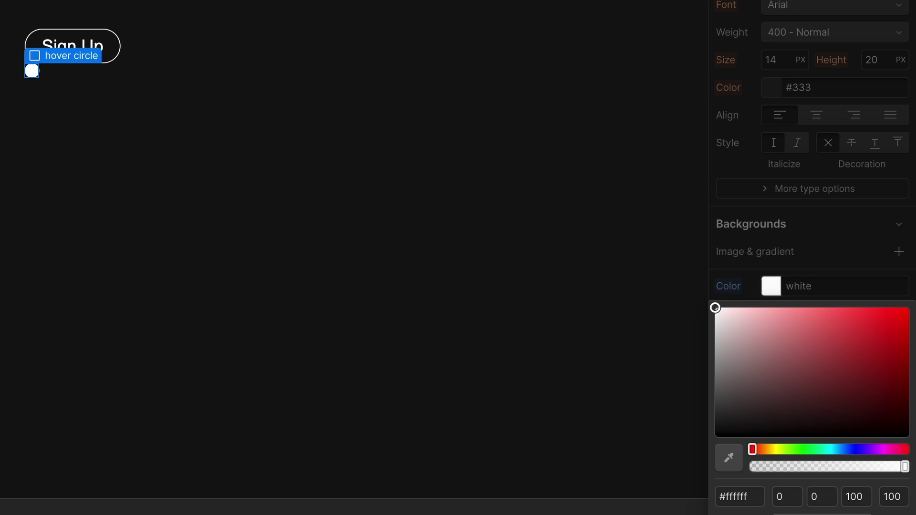
Set the hover circle's position to Absolute
left_click(794, 248)
scroll(858, 370, "down", 3)
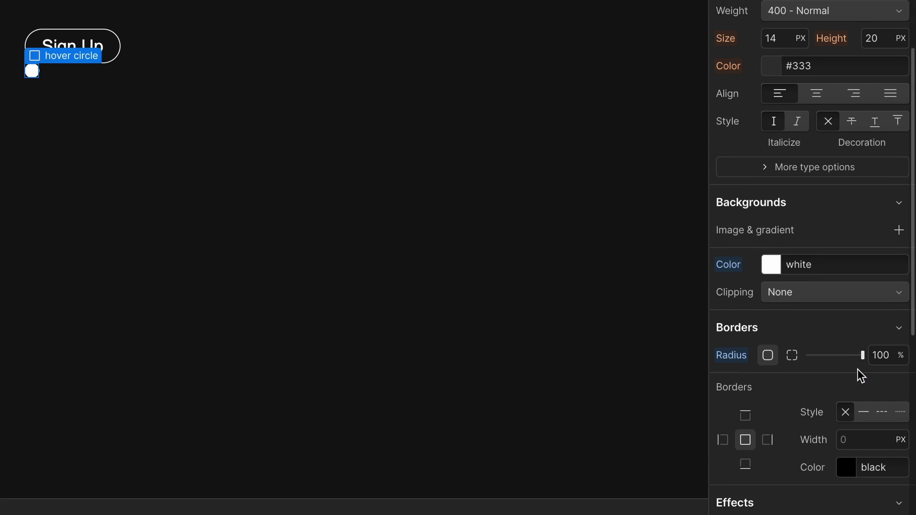
scroll(852, 372, "up", 4)
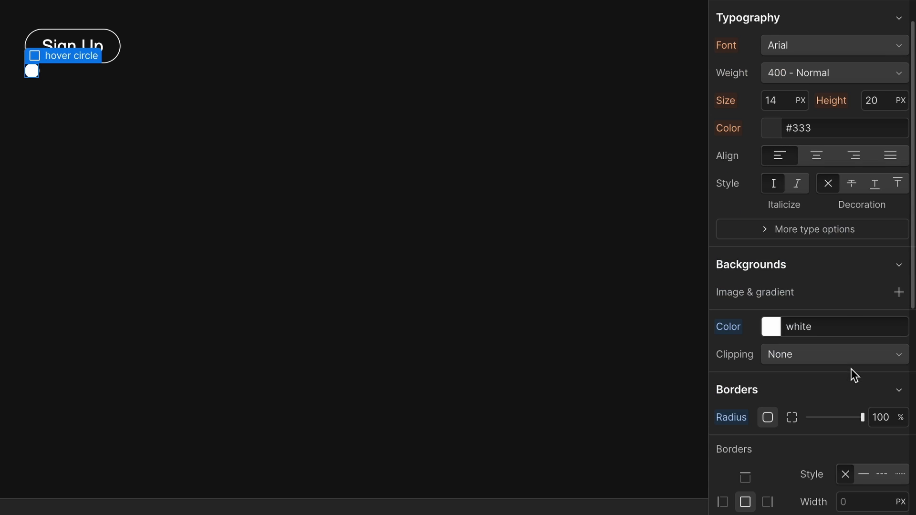
scroll(848, 352, "up", 2)
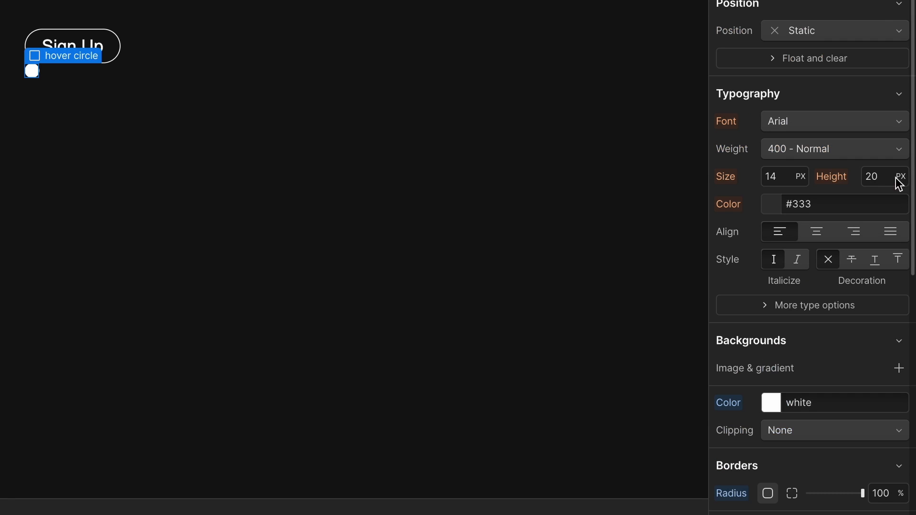
left_click(820, 39)
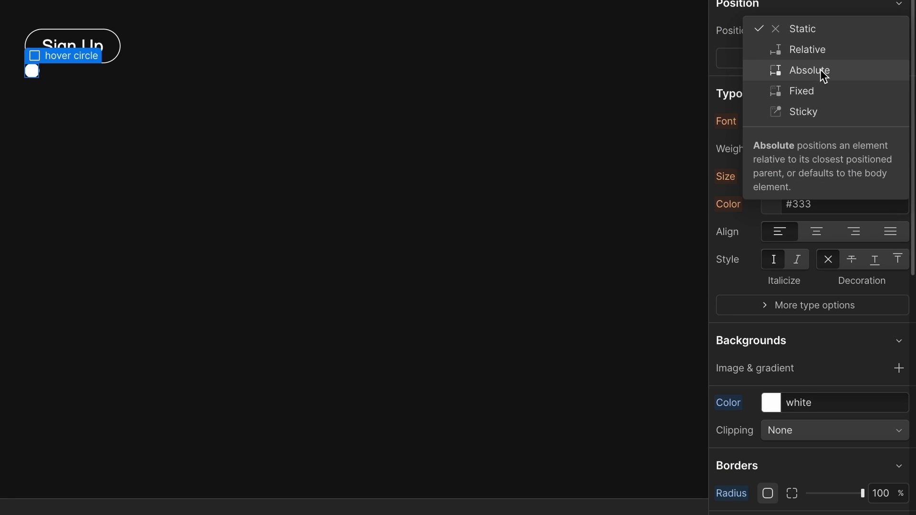
left_click(817, 71)
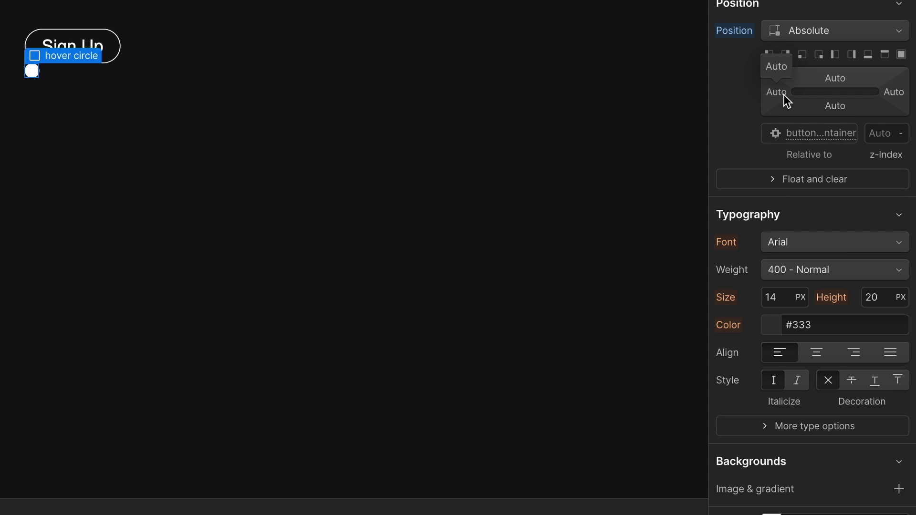
Offset the hover circle 44 px from the left, beneath Sign Up, and deselect
left_click(787, 98)
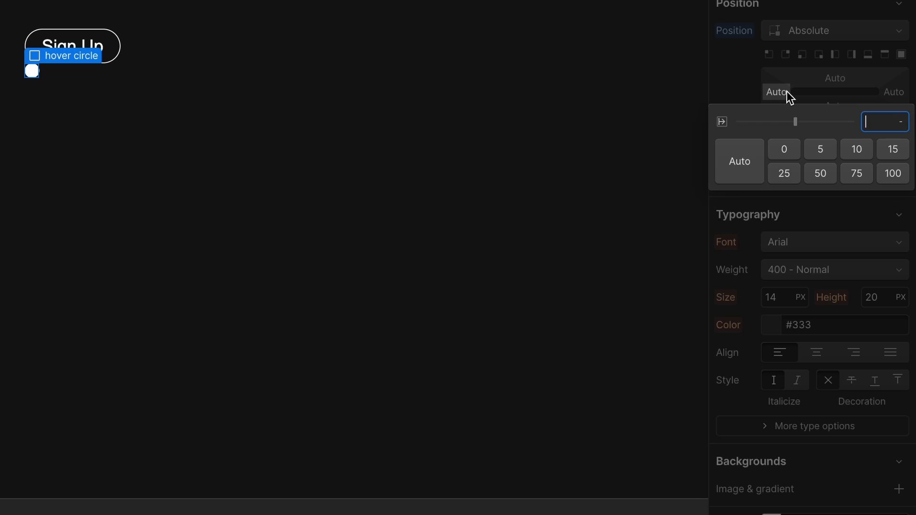
key("Escape")
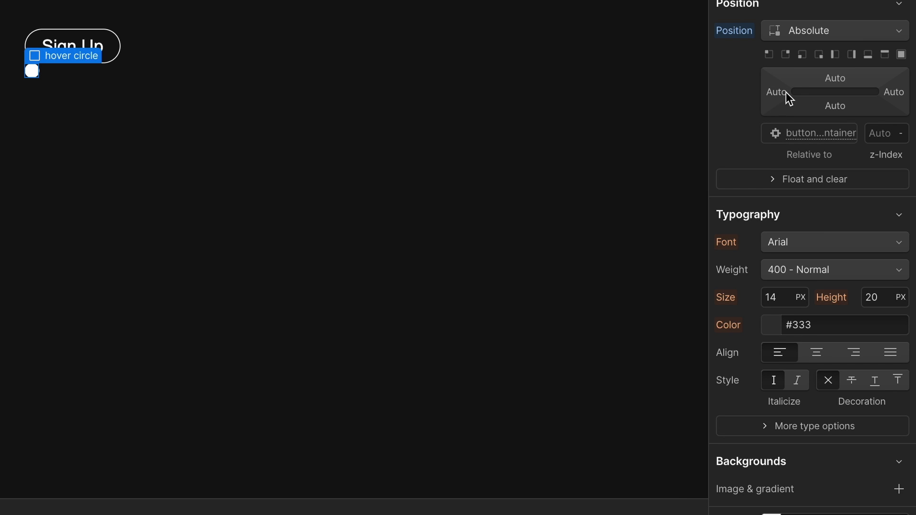
left_click_drag(785, 92, 829, 92)
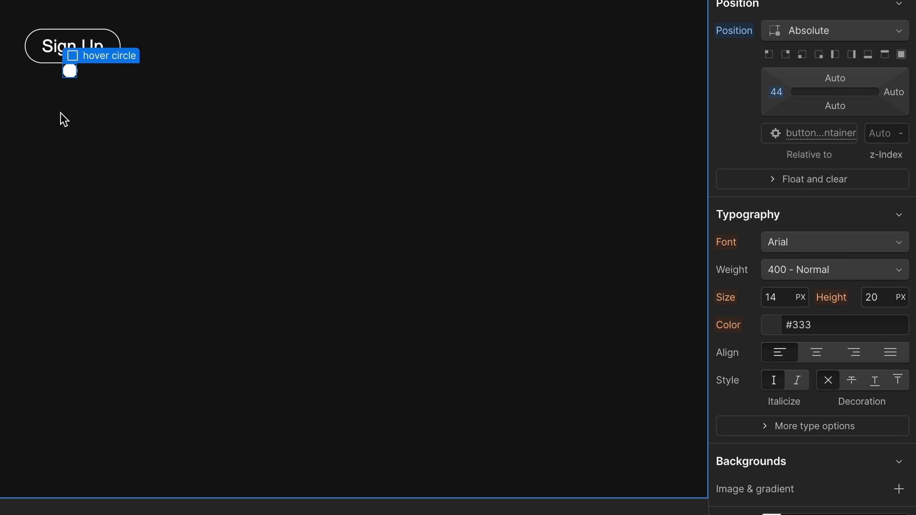
left_click(131, 112)
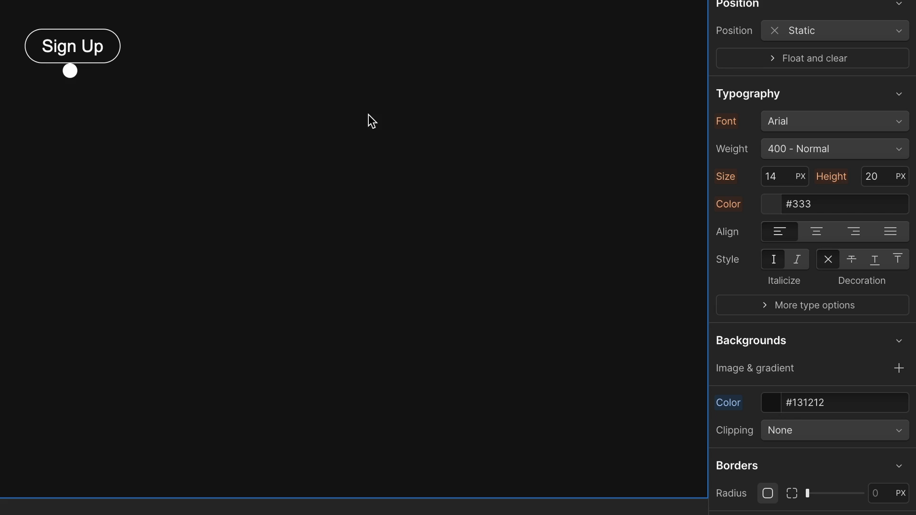
Select the Sign Up button and show its 50 px radius and 1 px solid white border
left_click(94, 48)
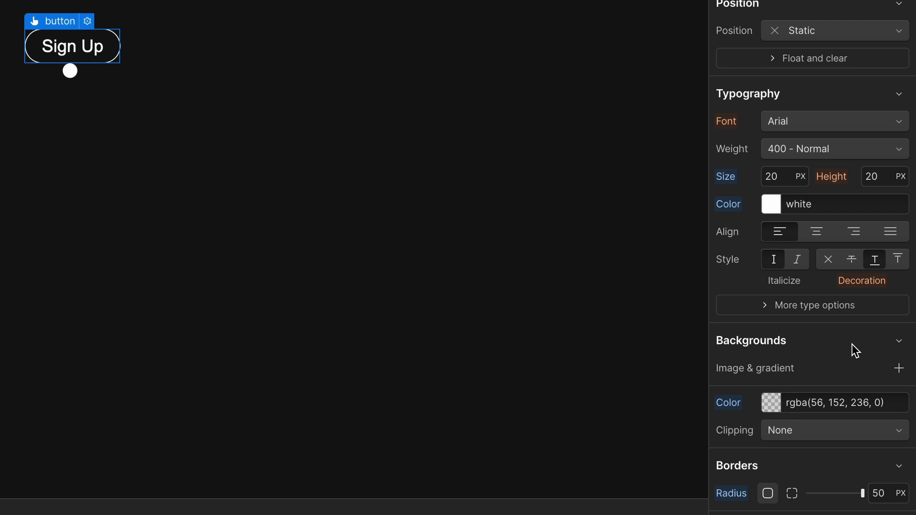
scroll(855, 347, "down", 2)
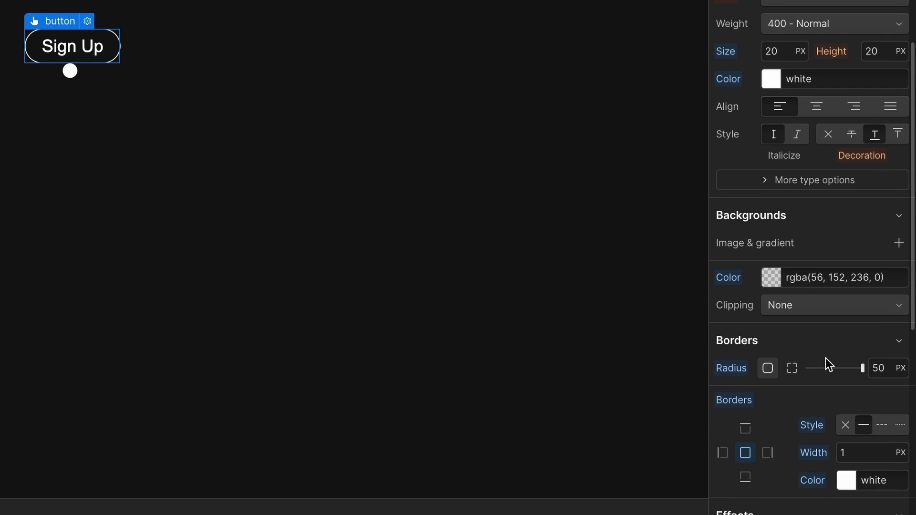
scroll(826, 358, "down", 1)
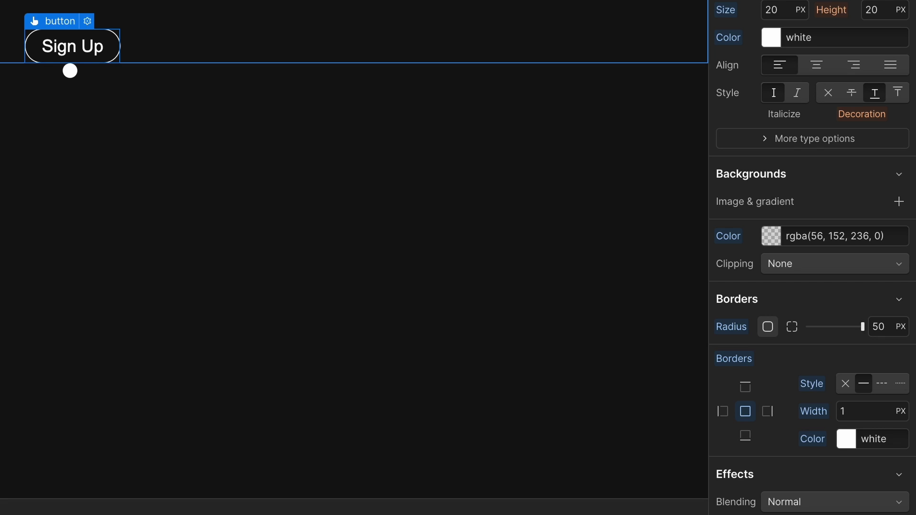
Give the button's parent container a 50 px border radius
left_click(108, 21)
scroll(812, 239, "up", 4)
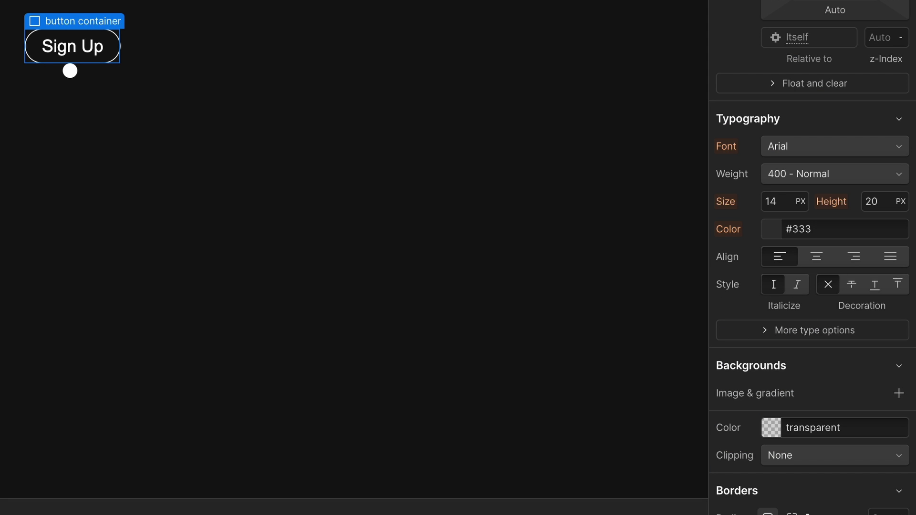
scroll(862, 306, "down", 2)
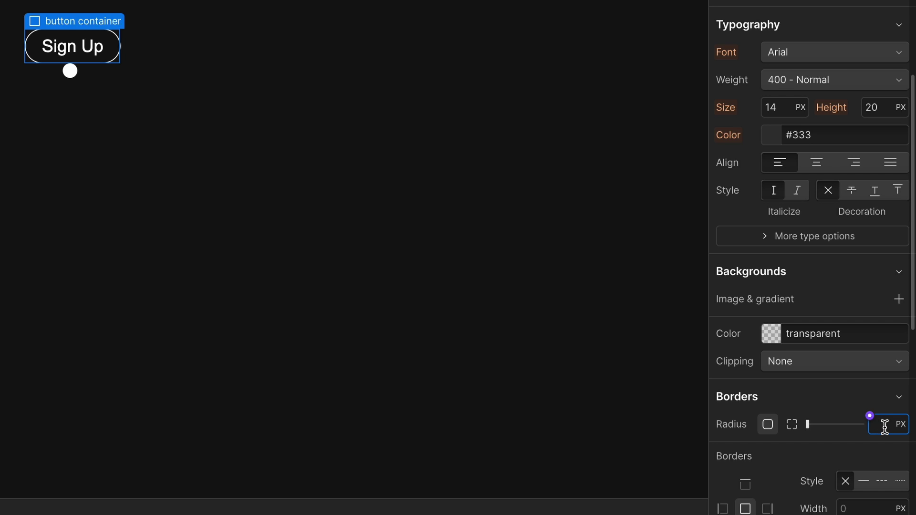
type("50")
key("Return")
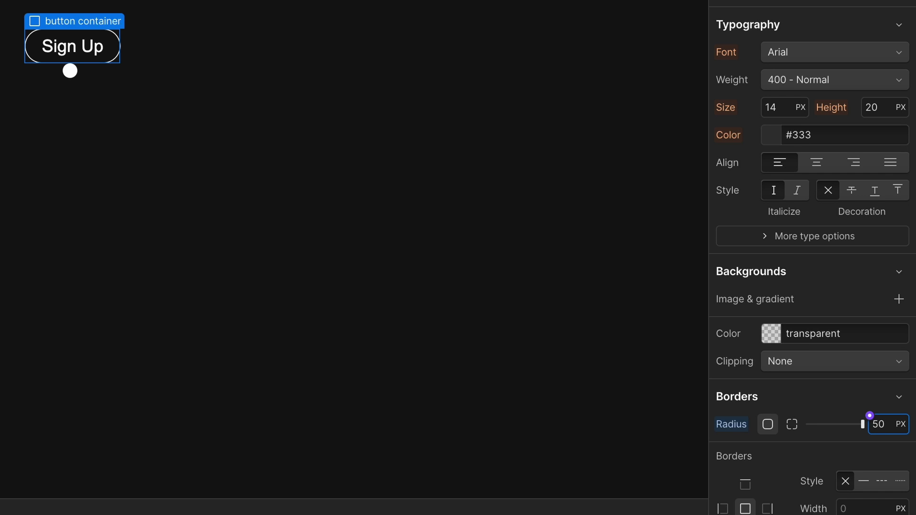
Set the container's overflow to Hidden so the hover circle is clipped
scroll(857, 406, "down", 1)
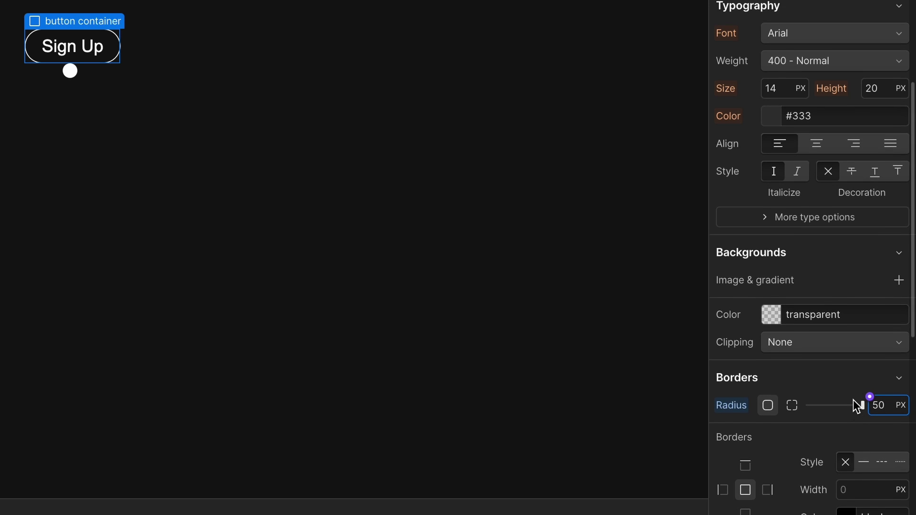
scroll(858, 407, "up", 1)
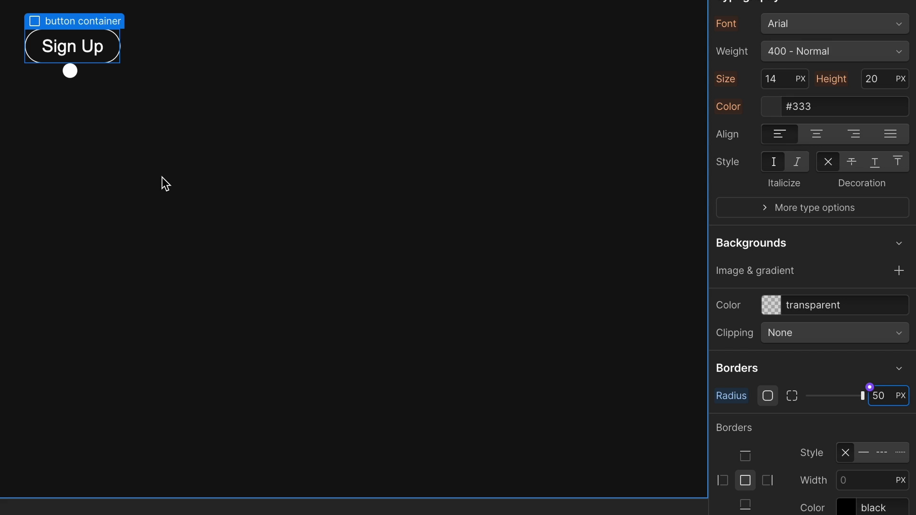
scroll(815, 275, "up", 5)
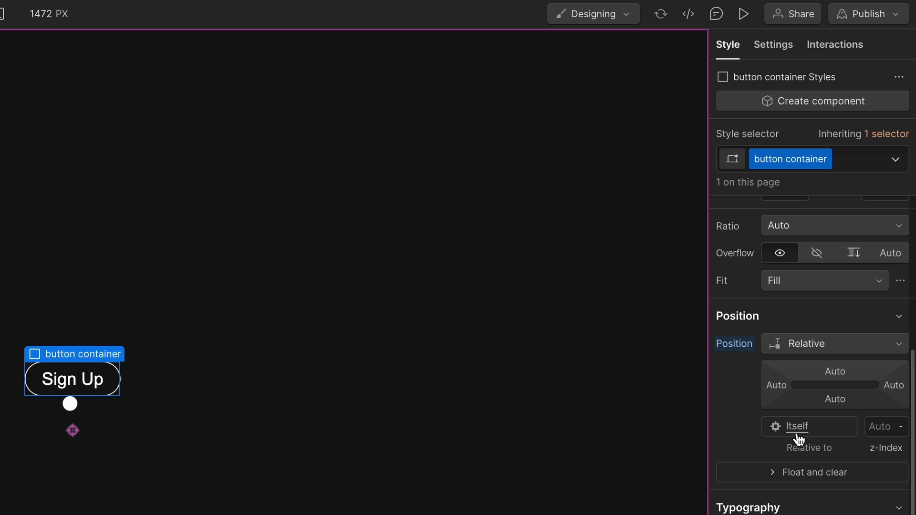
left_click(824, 261)
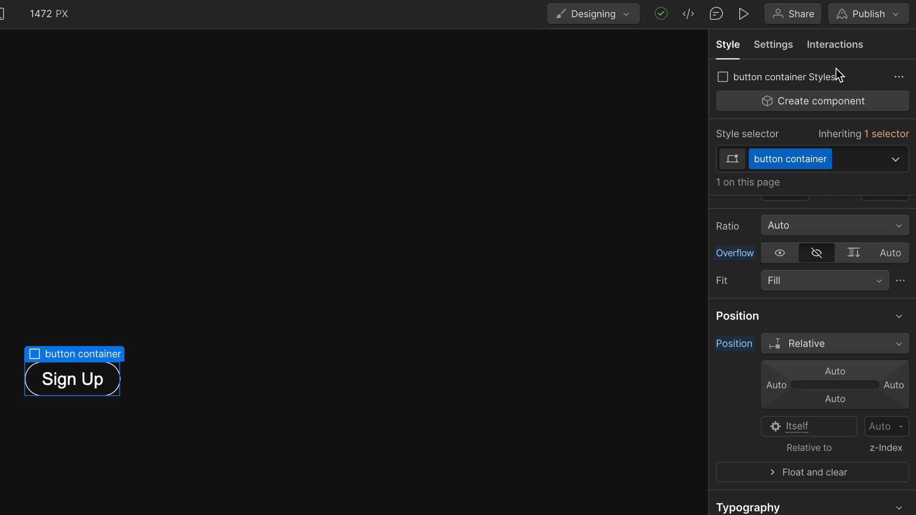
Add a Mouse hover element trigger to the selected button container
left_click(826, 46)
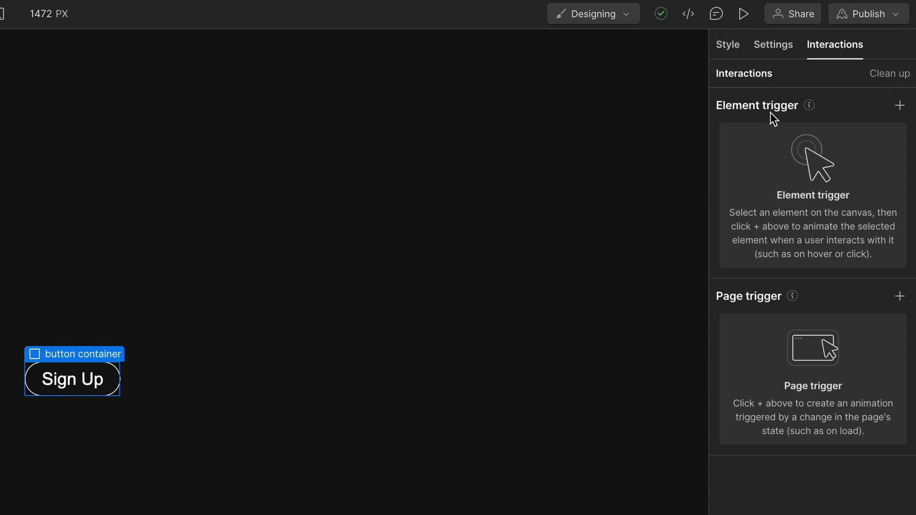
left_click(900, 105)
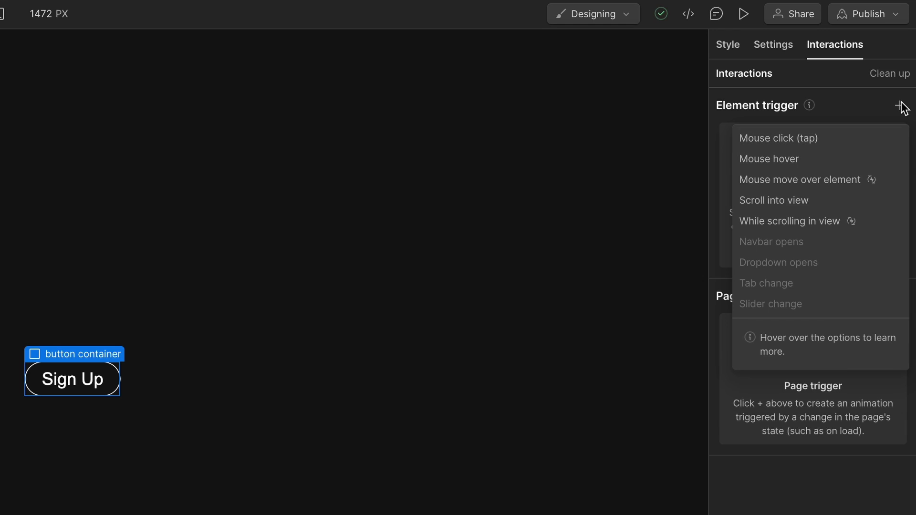
left_click(788, 164)
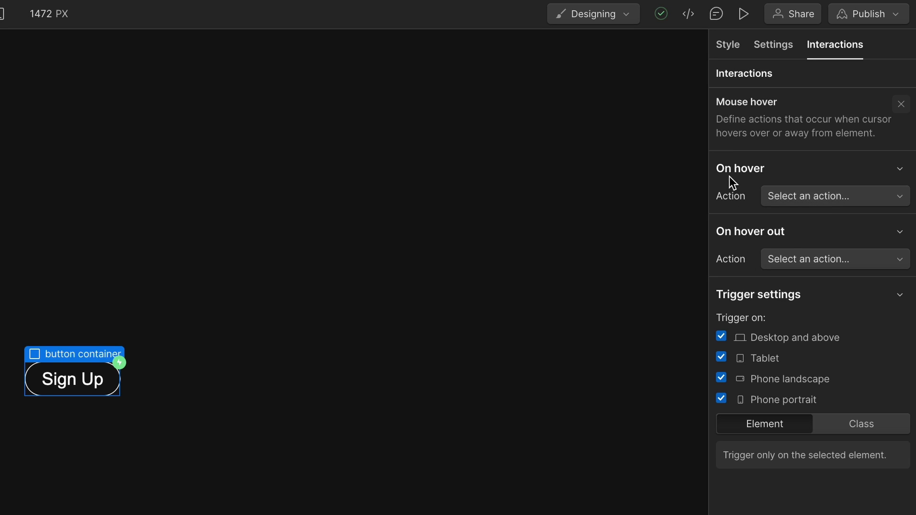
Limit the hover trigger to desktop by unchecking Tablet, Phone landscape and Phone portrait
left_click(722, 399)
left_click(723, 380)
left_click(722, 358)
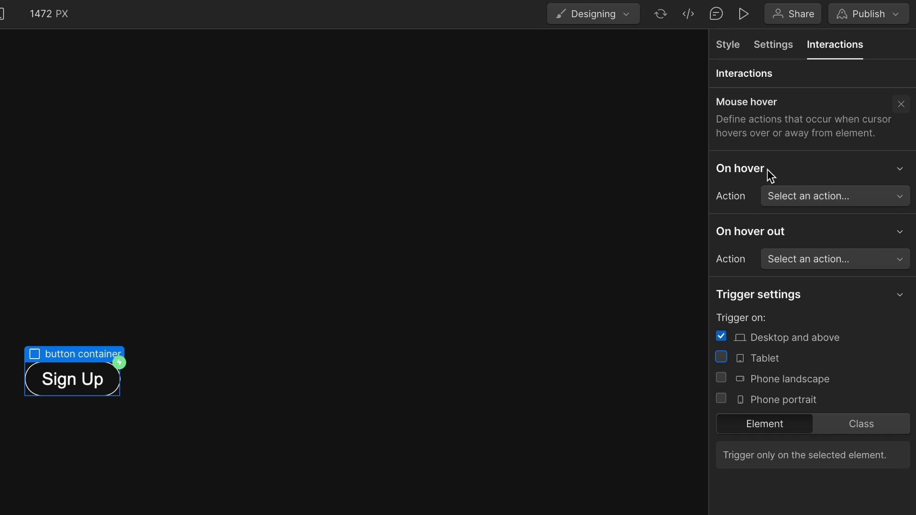
Make On hover start a new timed animation named 'button hover'
left_click(815, 200)
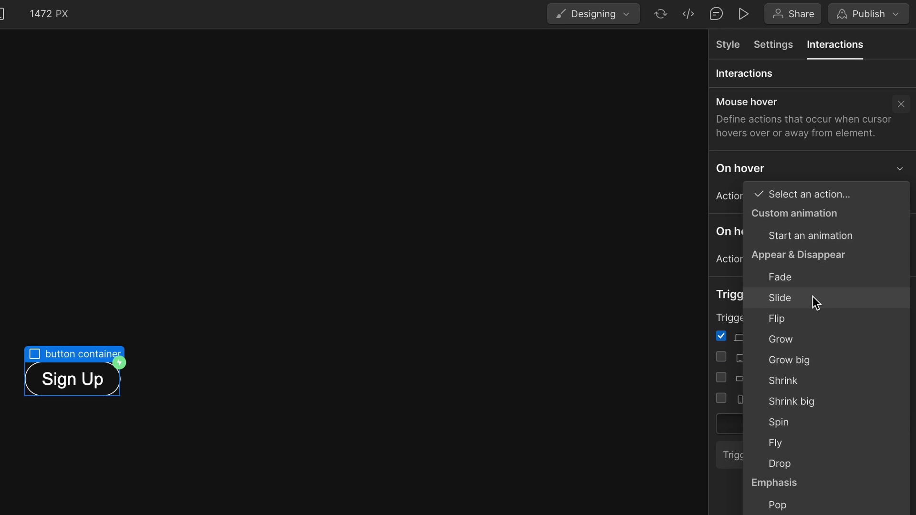
left_click(829, 244)
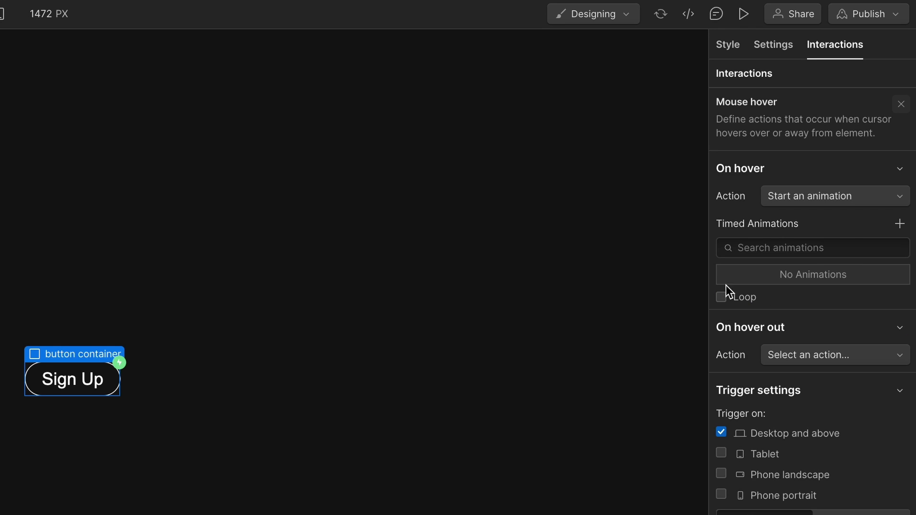
left_click(906, 228)
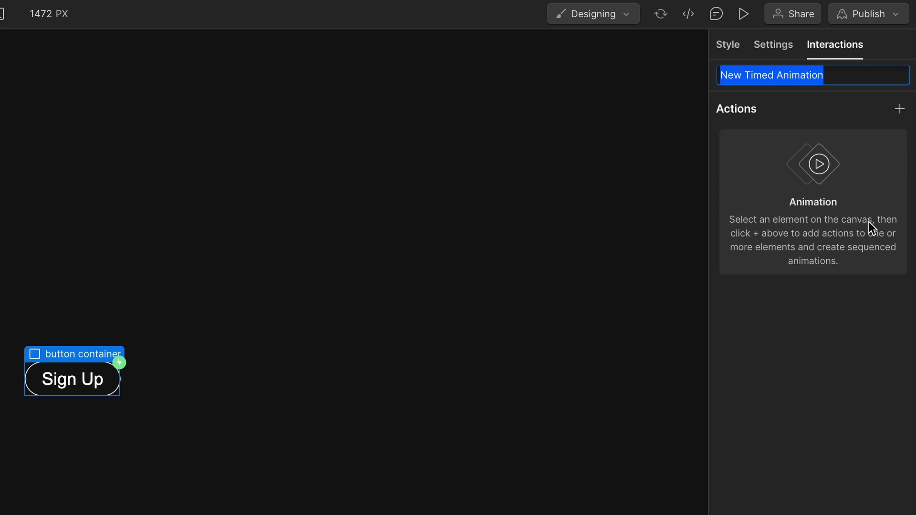
type("button")
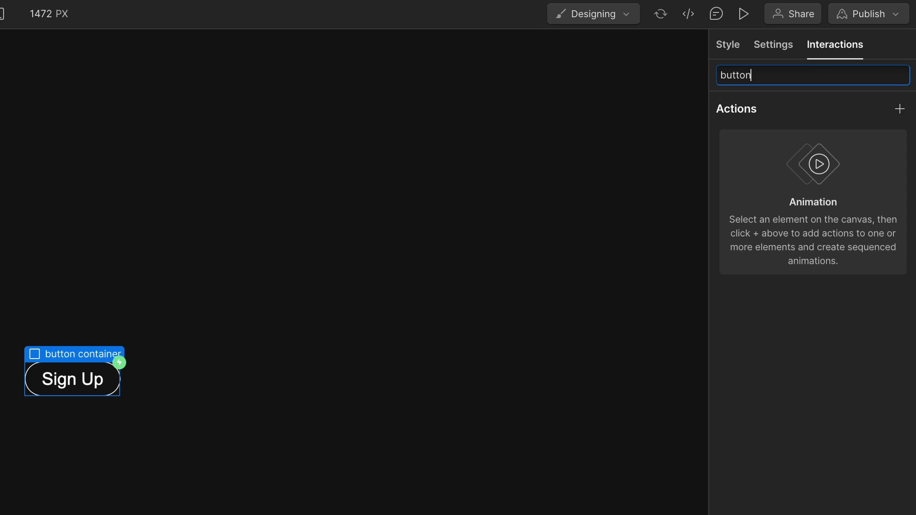
type(" hover")
key("Return")
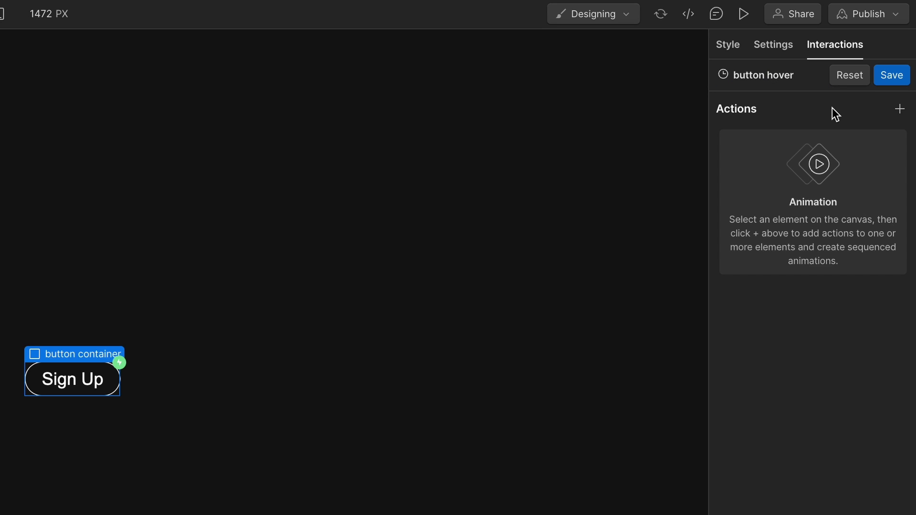
left_click(901, 112)
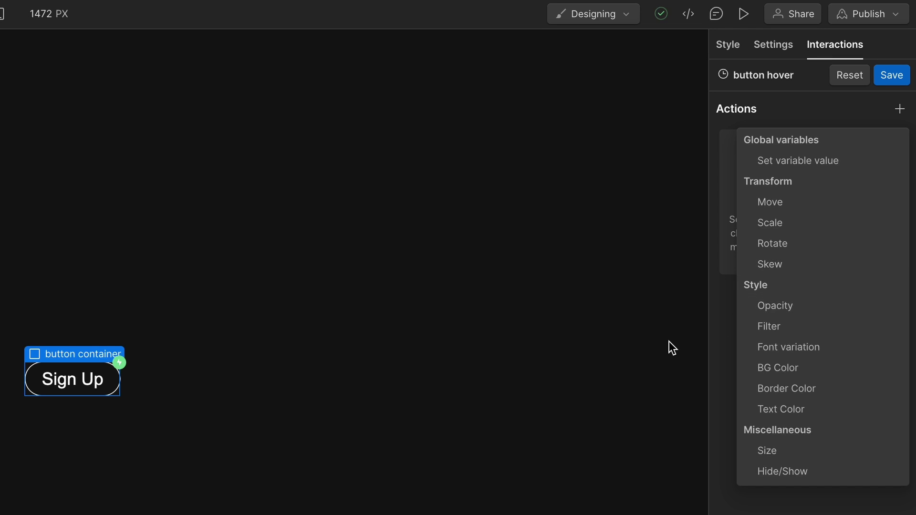
Add an initial-state Scale action on the hover circle only, with Scale X set to 1
key("Escape")
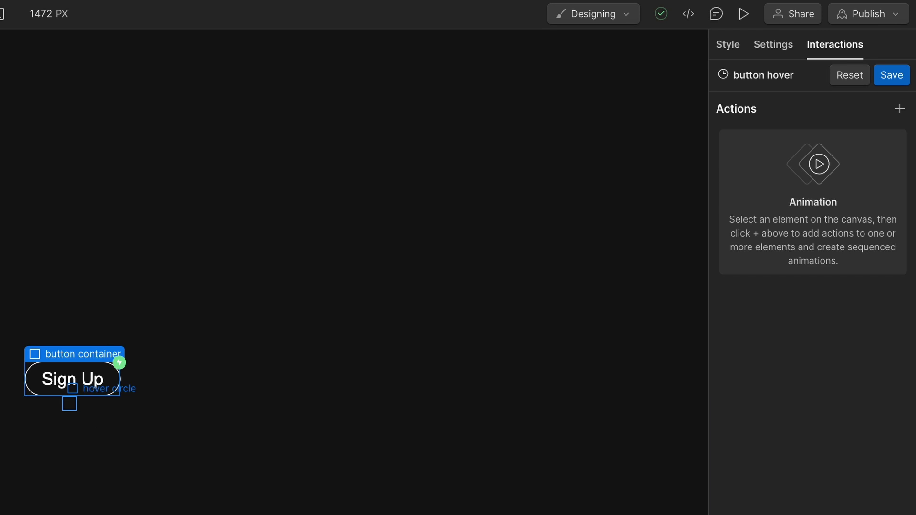
left_click(69, 404)
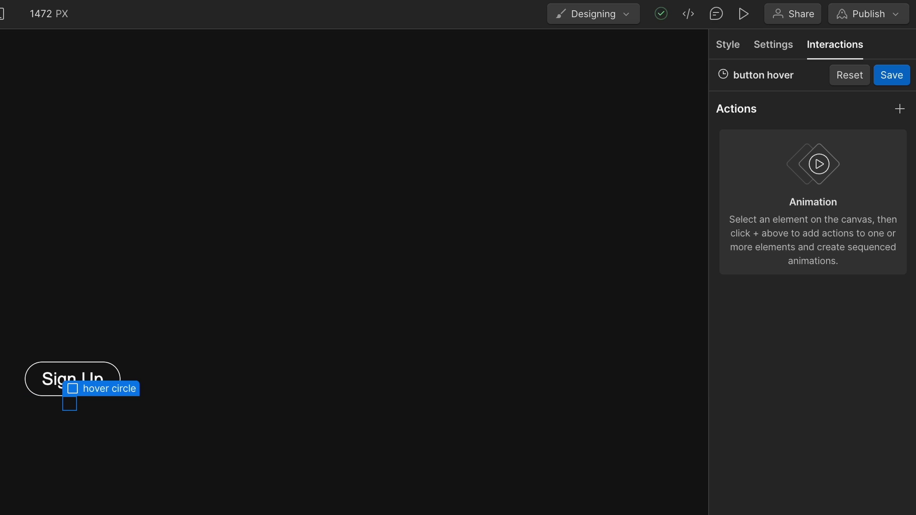
left_click(900, 109)
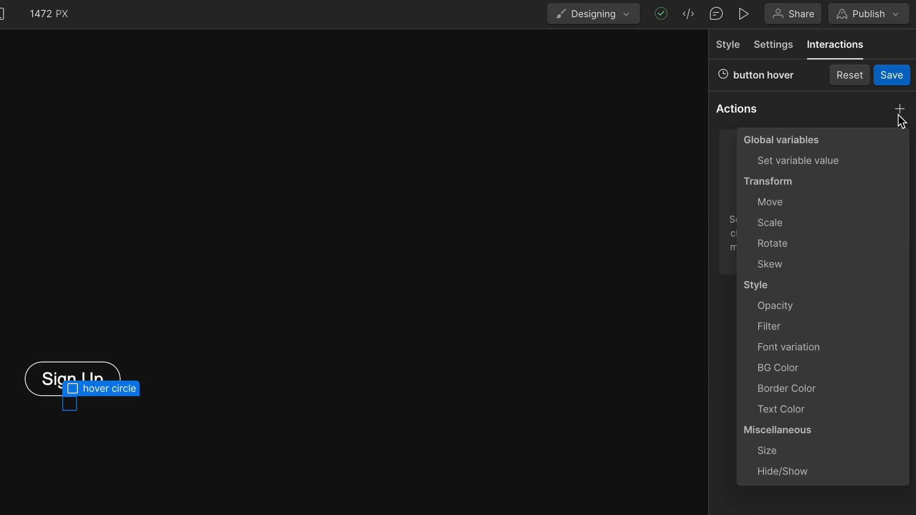
left_click(781, 223)
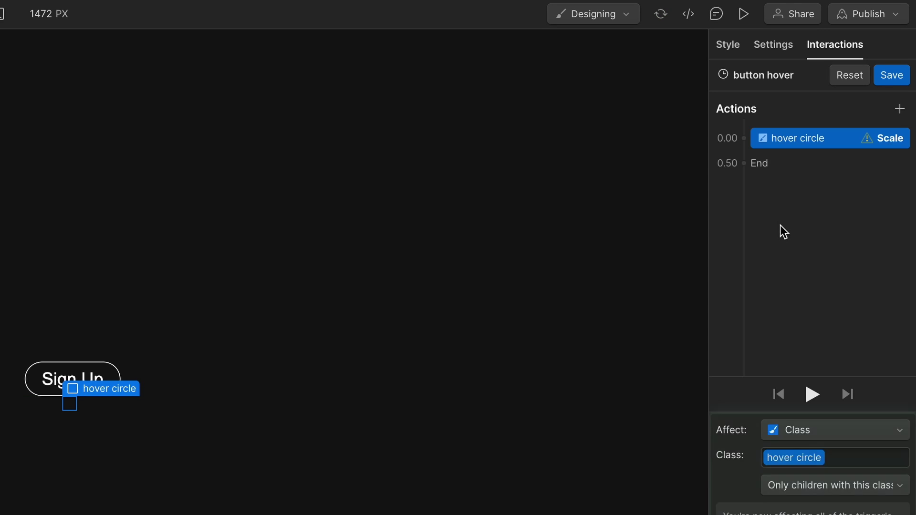
left_click(802, 433)
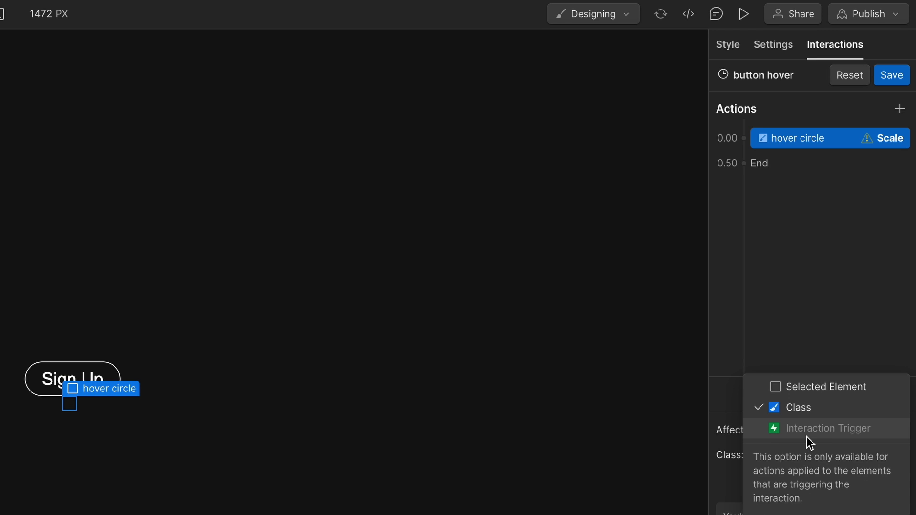
left_click(800, 389)
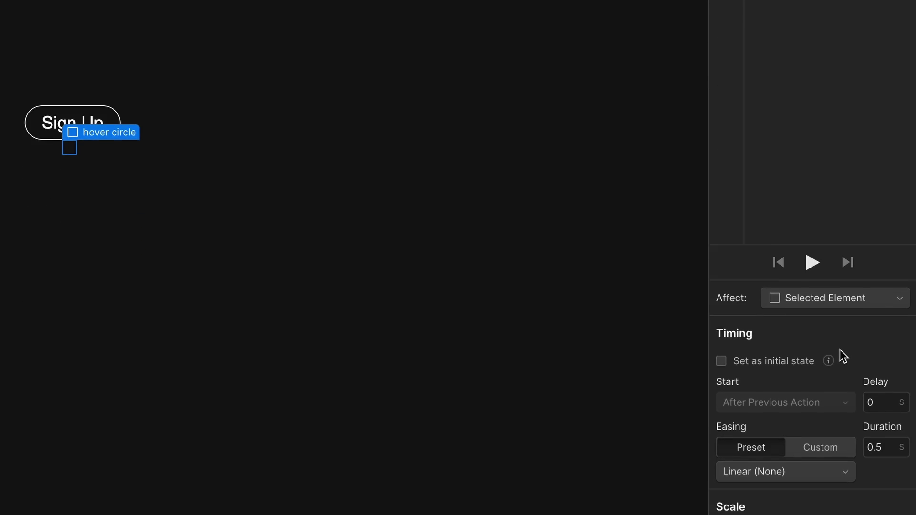
left_click(723, 281)
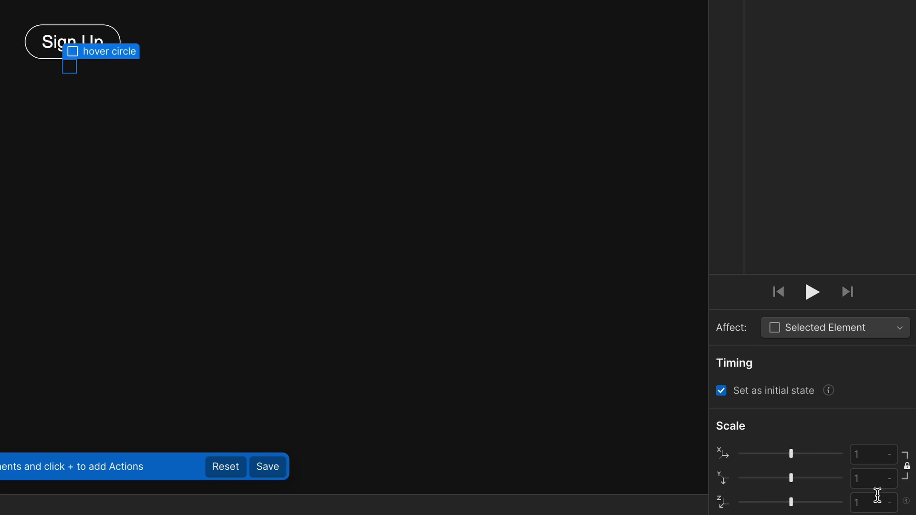
left_click(871, 455)
type("1")
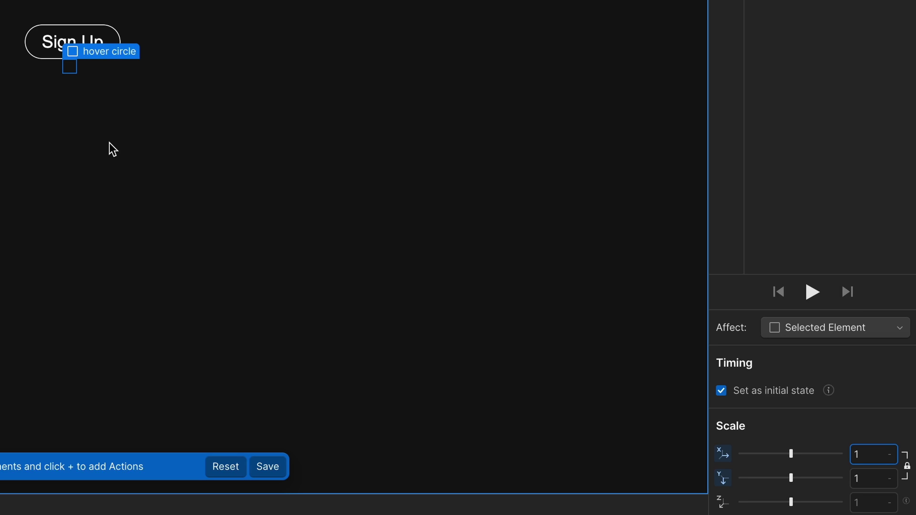
Add an initial-state Text Color action on the Sign Up button only, set to white (#ffffff)
left_click(29, 42)
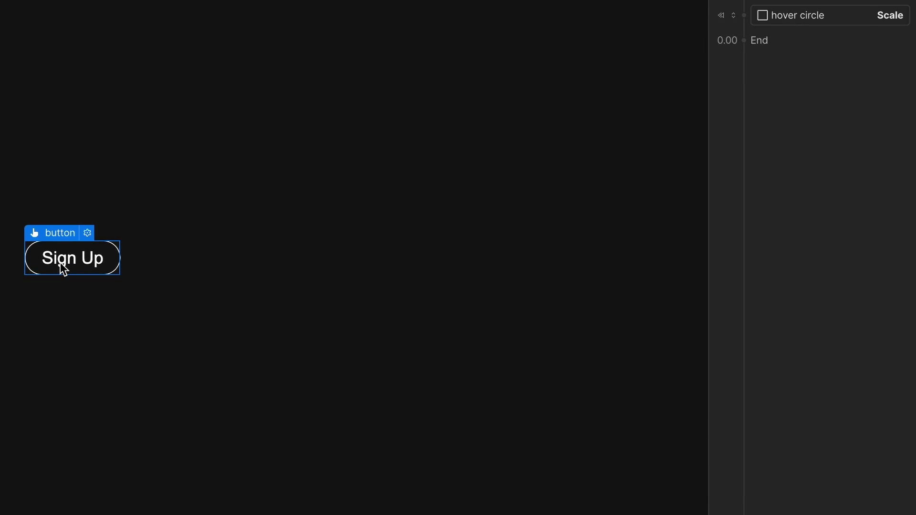
left_click(819, 155)
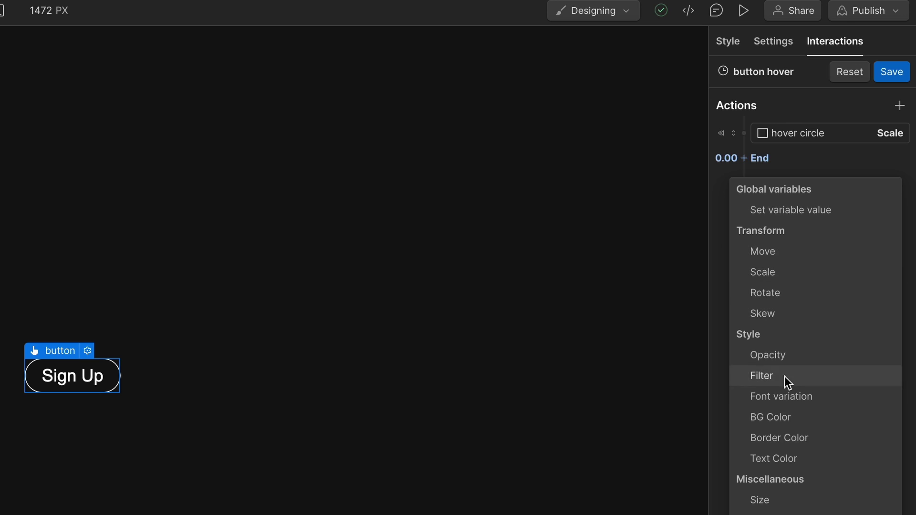
left_click(785, 459)
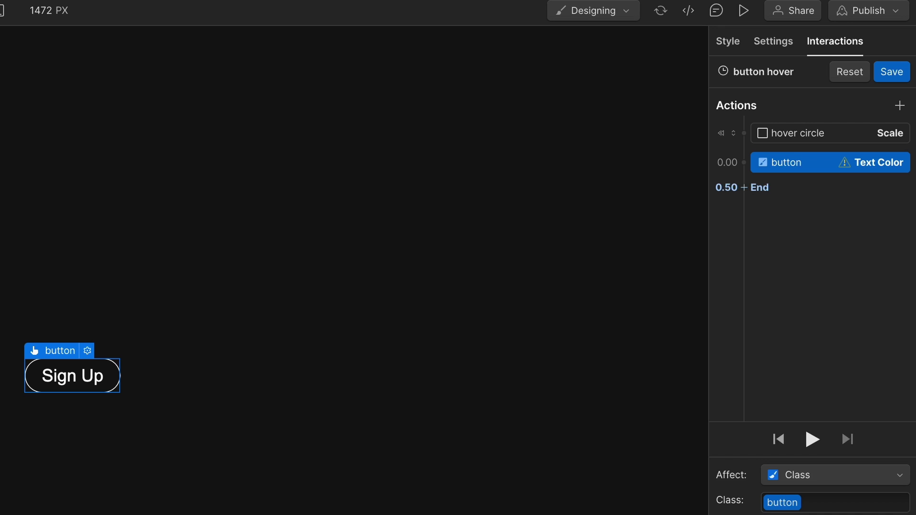
left_click(813, 475)
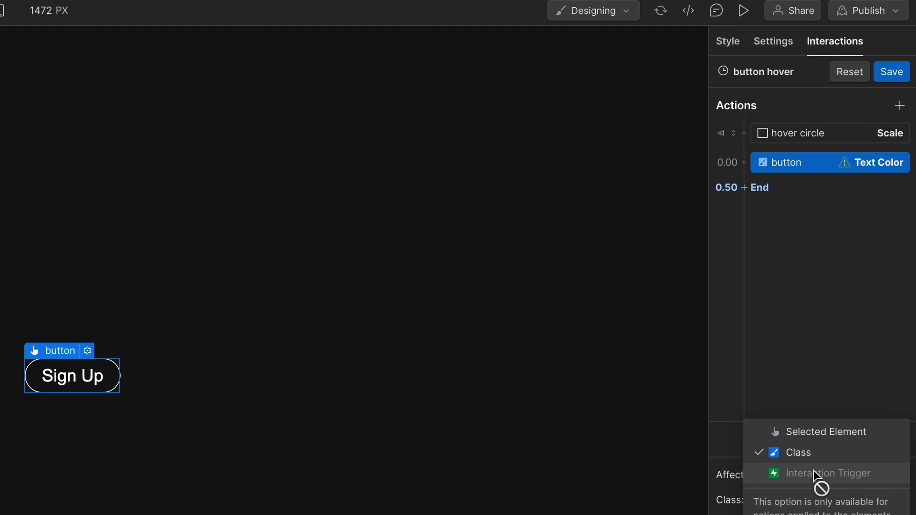
left_click(824, 433)
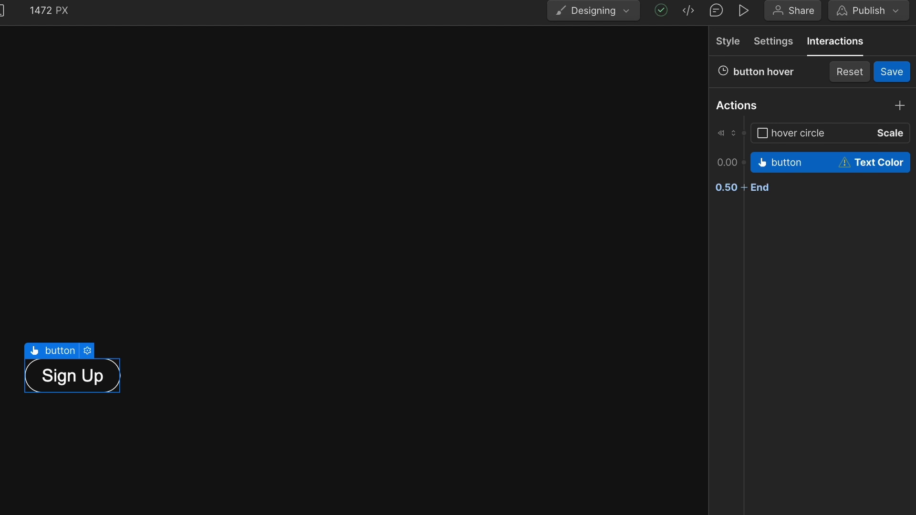
left_click(721, 390)
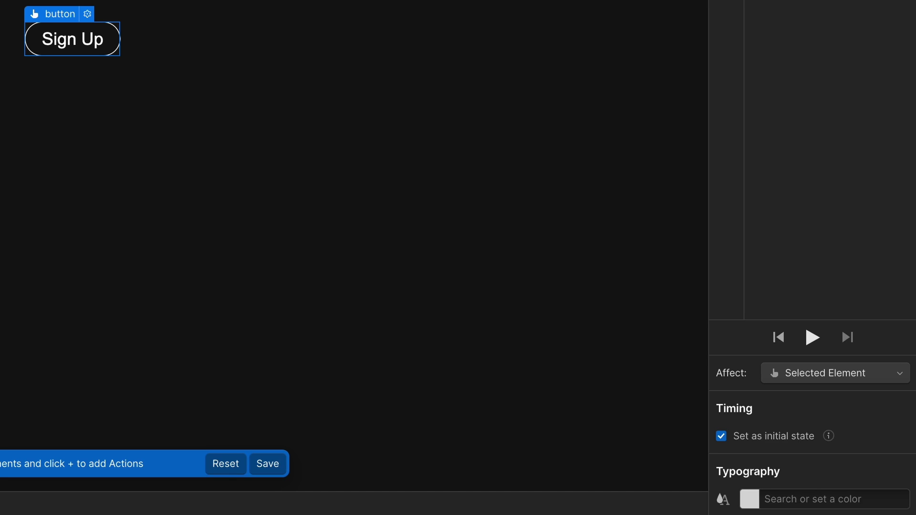
left_click(752, 500)
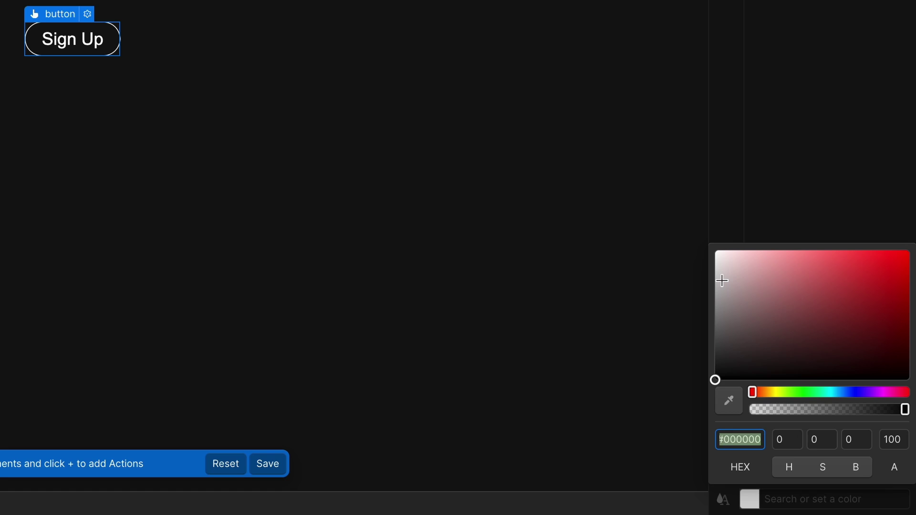
left_click_drag(722, 281, 714, 249)
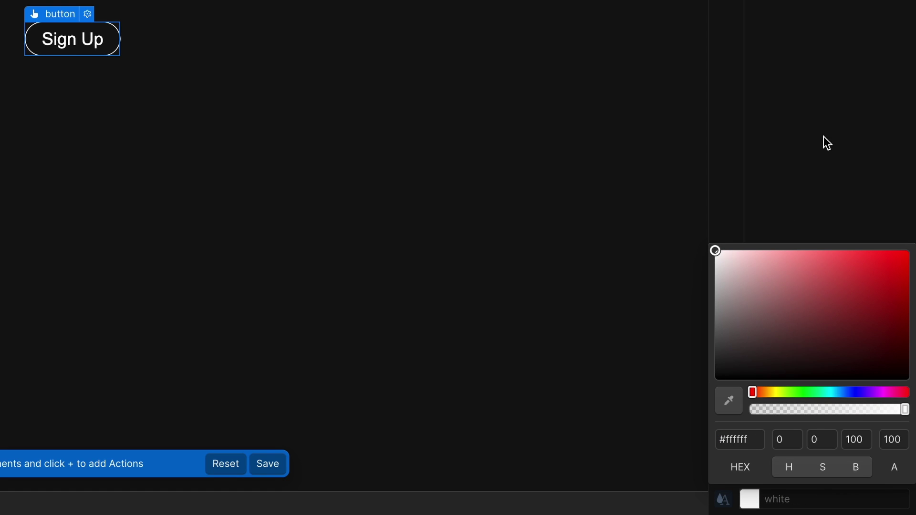
left_click(828, 114)
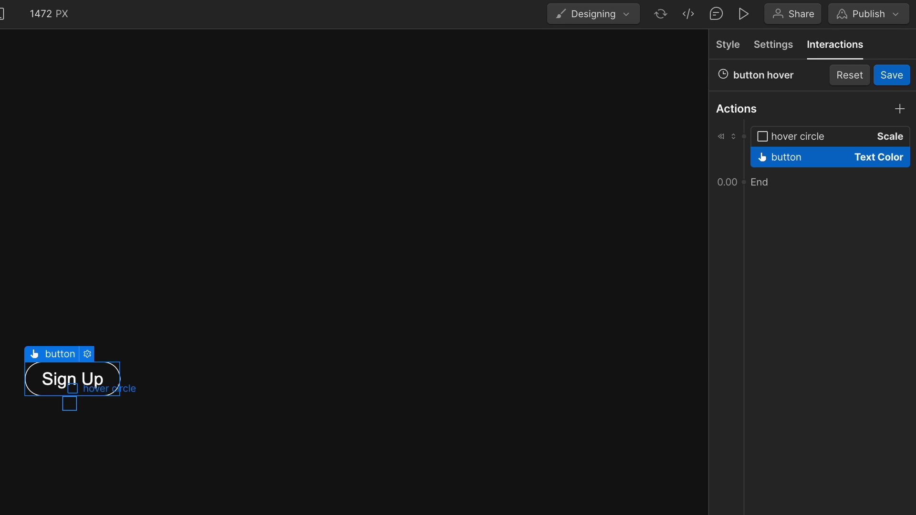
Add a second, non-initial Scale action on the hover circle
left_click(70, 404)
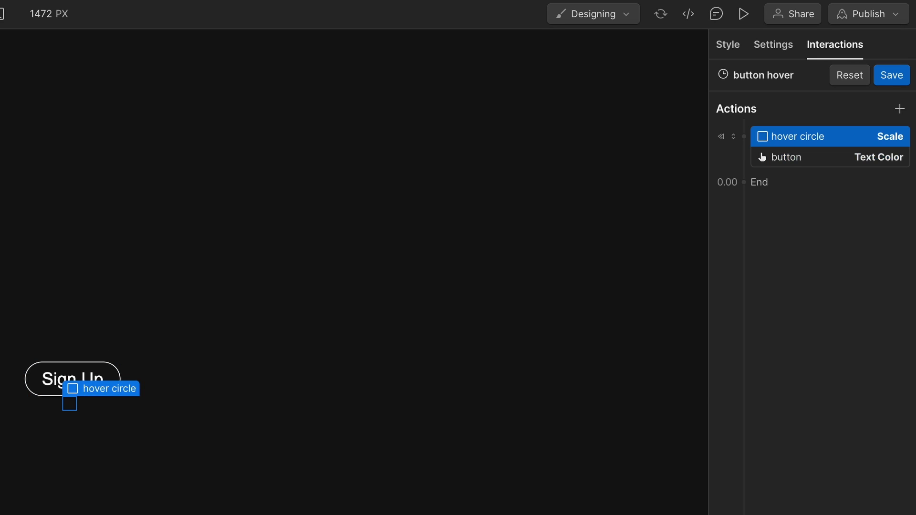
left_click(796, 182)
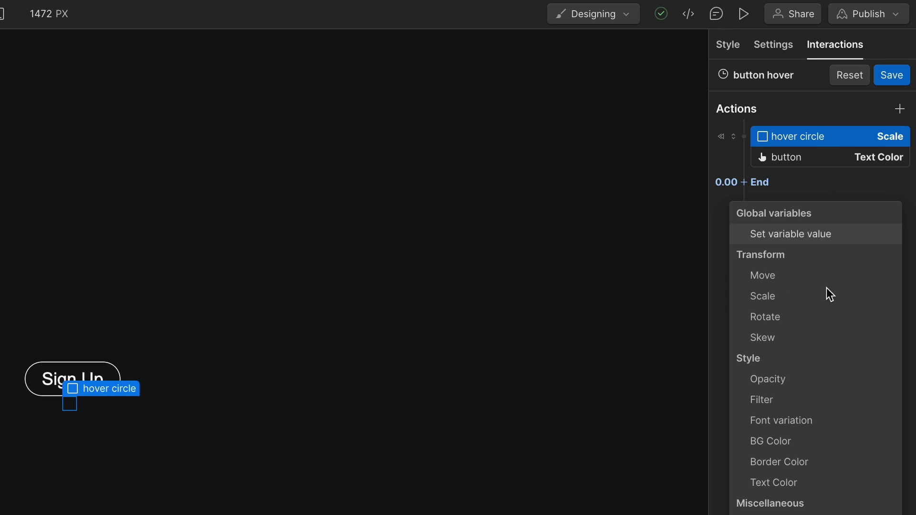
left_click(789, 297)
scroll(789, 303, "down", 5)
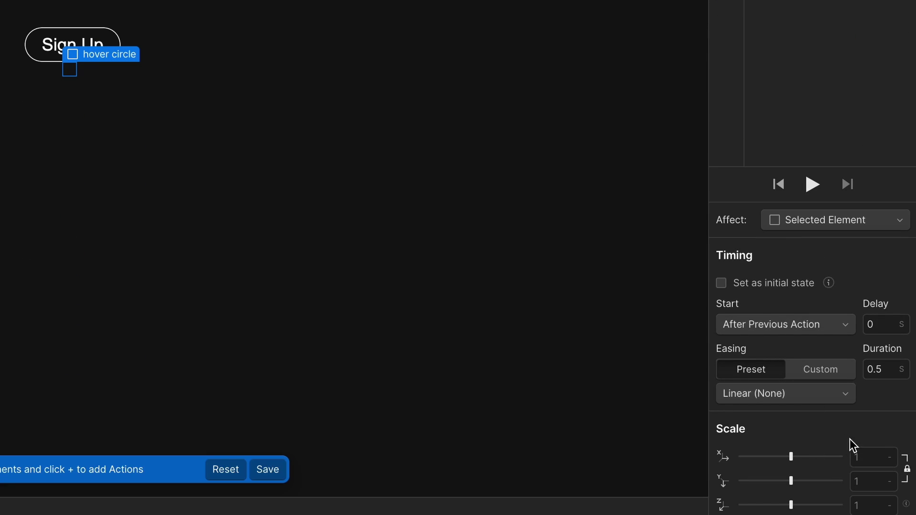
left_click(776, 283)
left_click(737, 286)
Set that scale step to 0.2 s duration, Ease In Out easing and Scale X 10
left_click(882, 369)
type(".2")
key("Return")
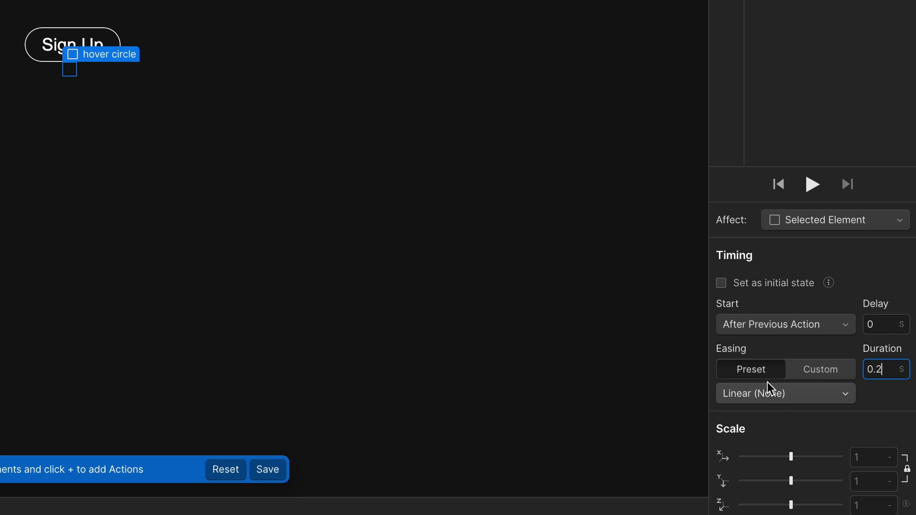
left_click(775, 396)
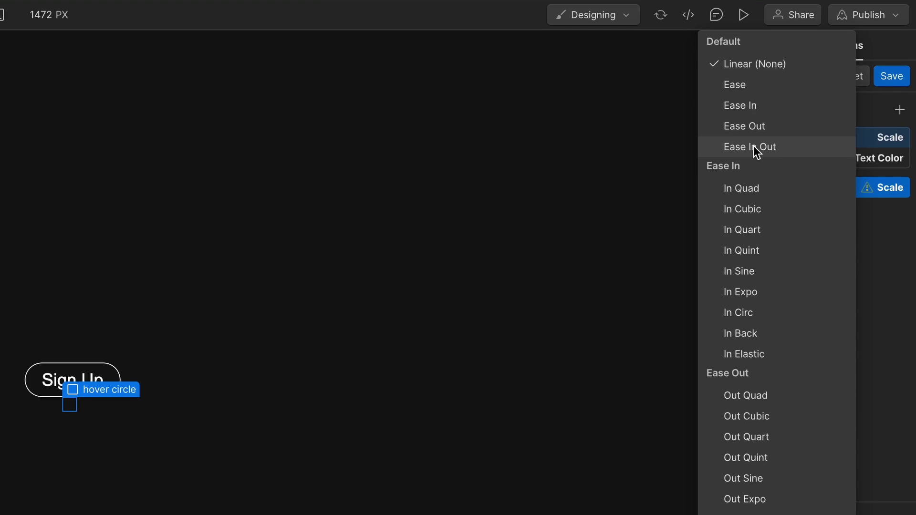
left_click(755, 30)
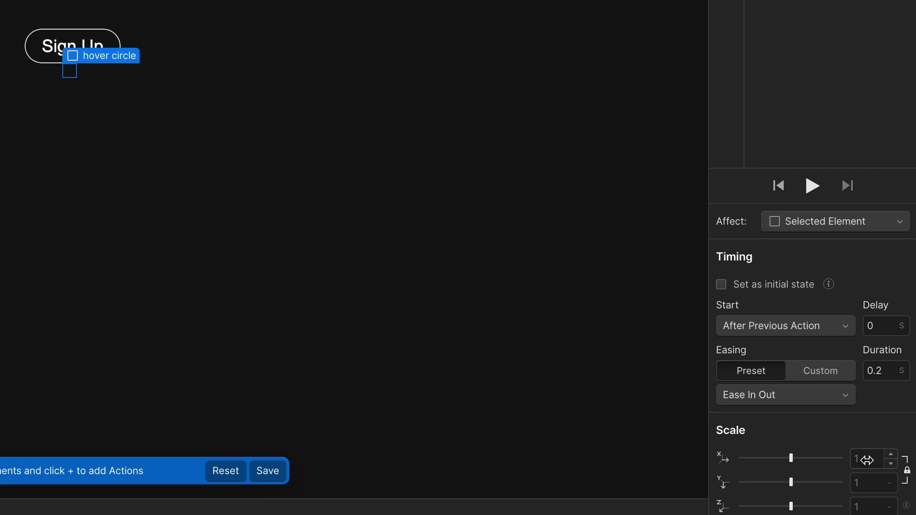
left_click(864, 461)
type("11")
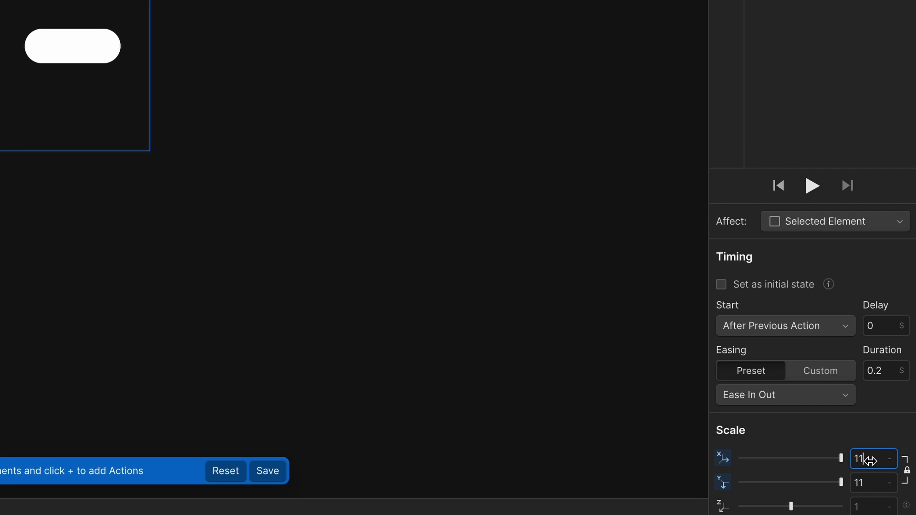
key("BackSpace")
type("0")
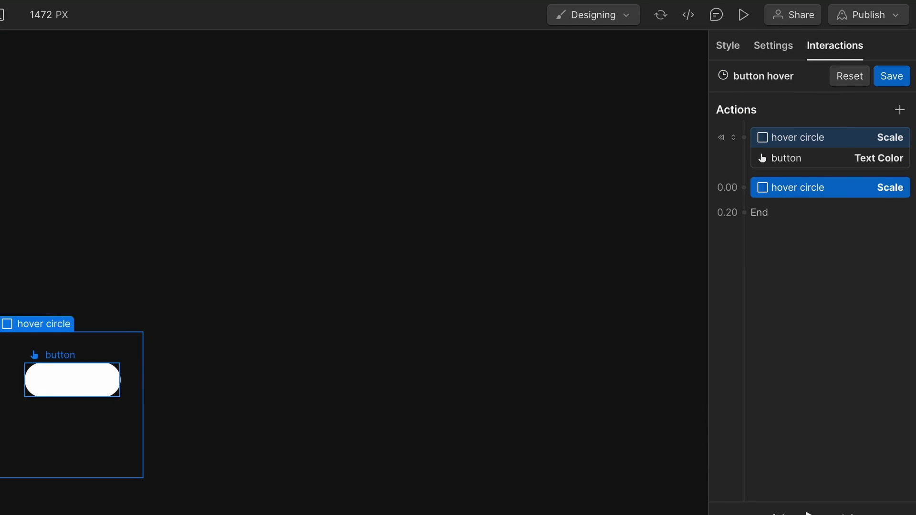
Review the existing actions and open the add-action menu after the 0.20 s scale-up
left_click(786, 158)
left_click(798, 138)
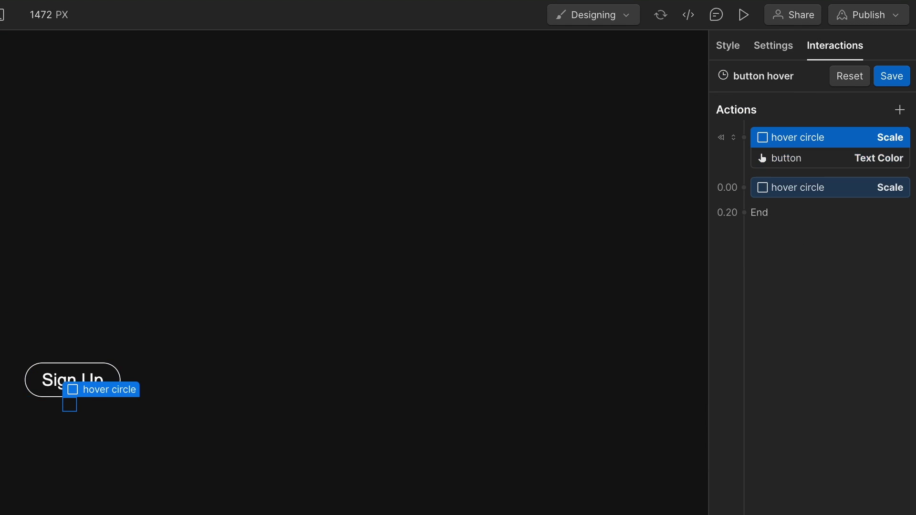
left_click(795, 188)
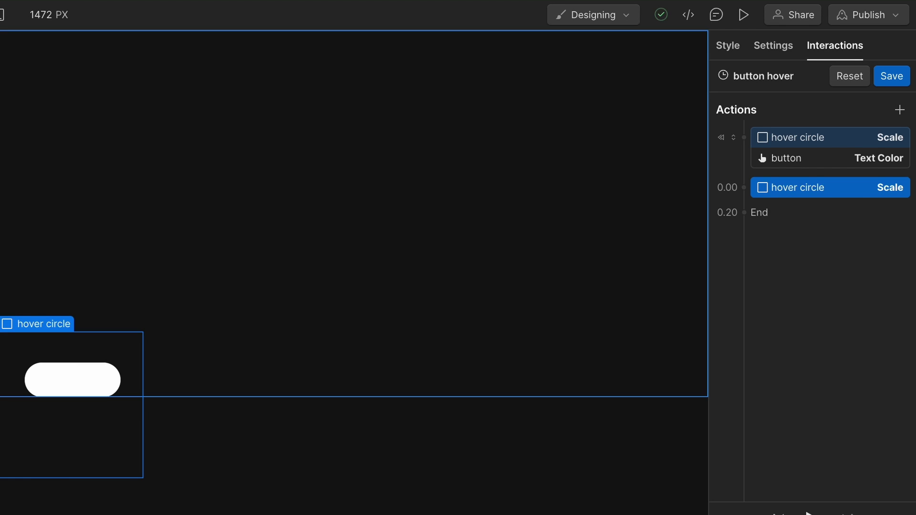
left_click(830, 158)
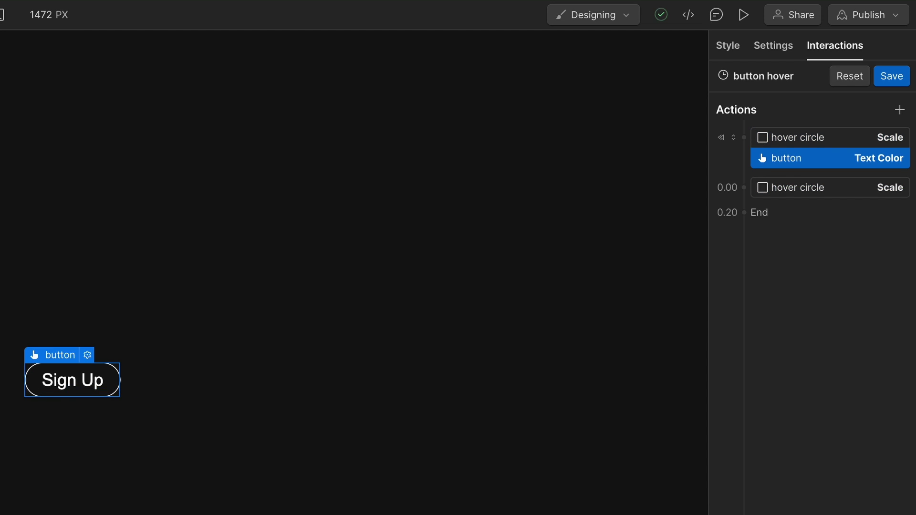
left_click_drag(70, 406, 849, 202)
left_click(831, 158)
left_click_drag(863, 505, 798, 212)
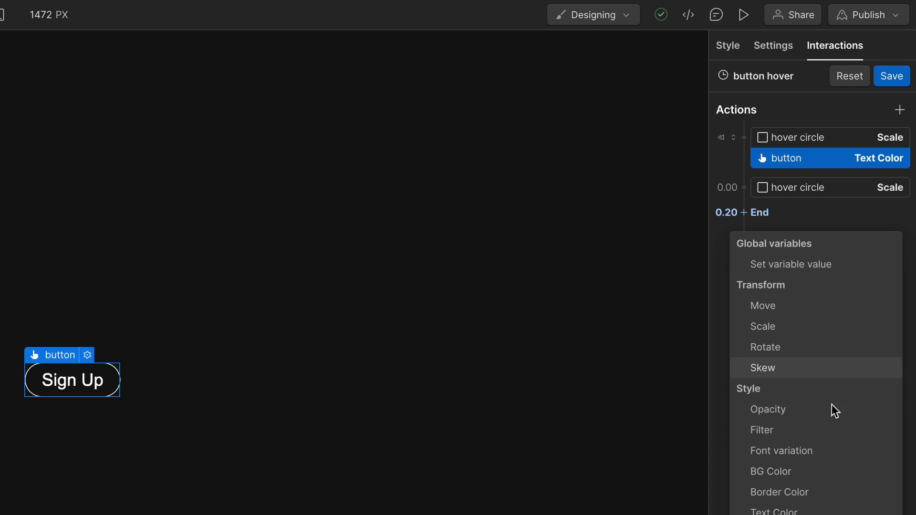
Add a button Text Color action starting with the previous action, lasting 0.2 s
left_click(806, 512)
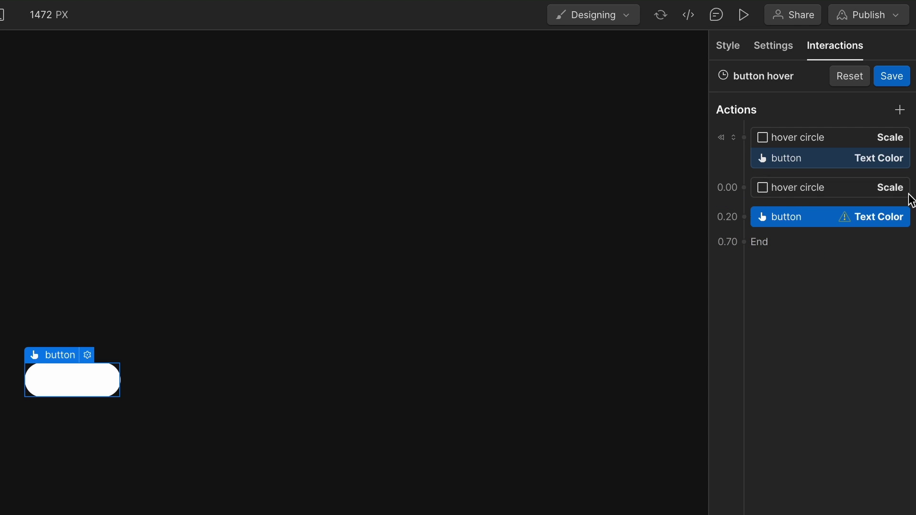
left_click_drag(910, 196, 893, 207)
left_click(769, 385)
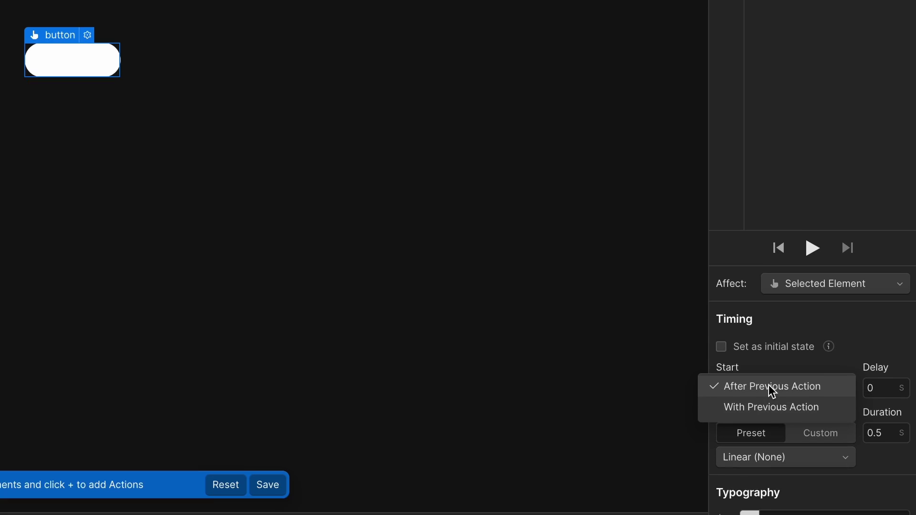
left_click(773, 394)
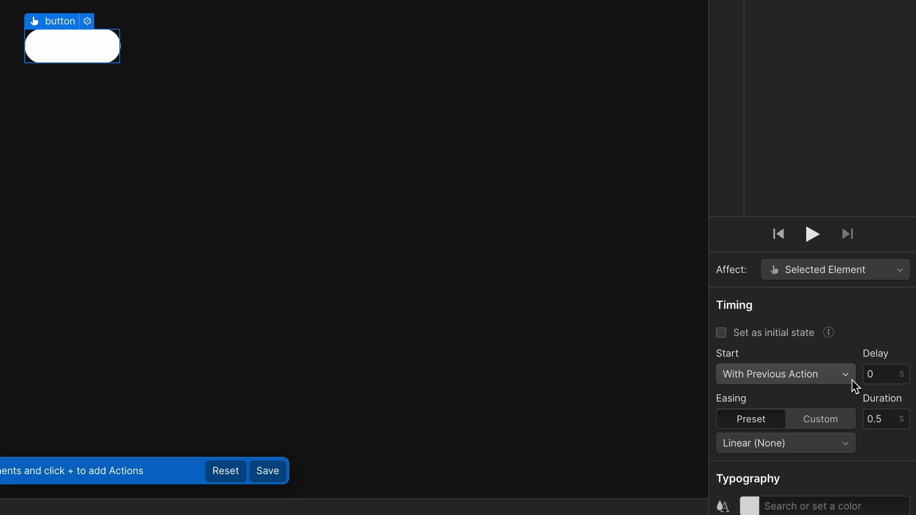
left_click(886, 420)
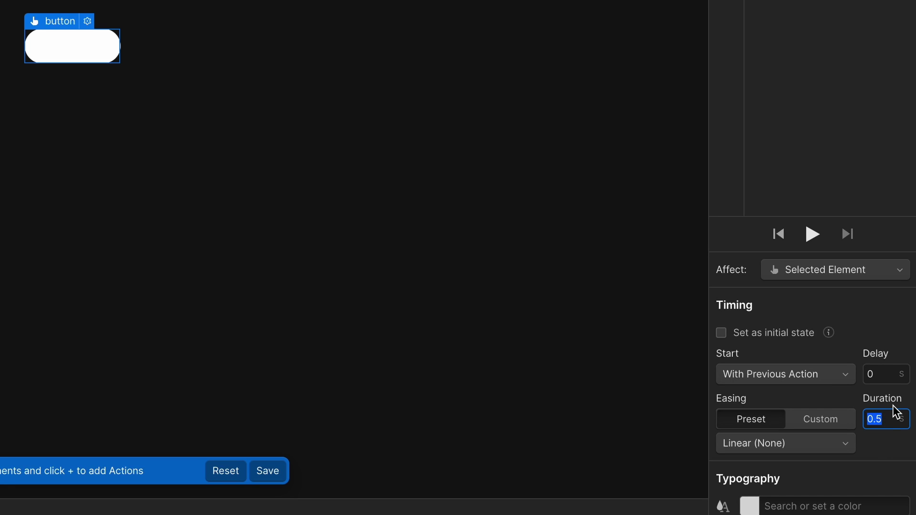
type(".2")
Give it Ease In Out easing and black text colour, then save the animation
left_click(781, 451)
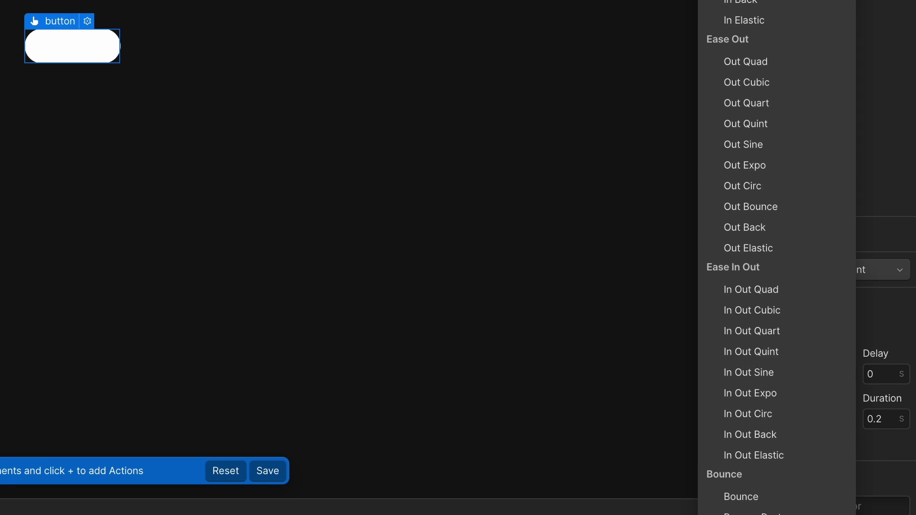
left_click(733, 267)
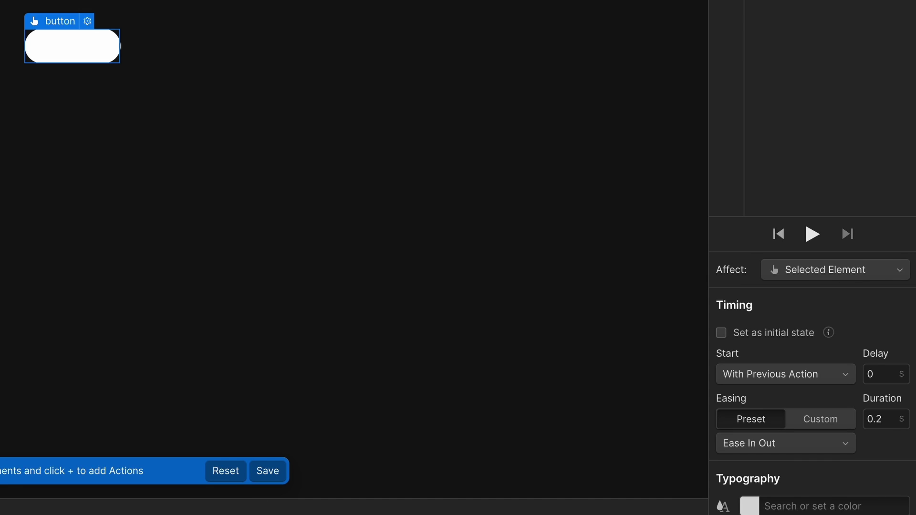
left_click(751, 509)
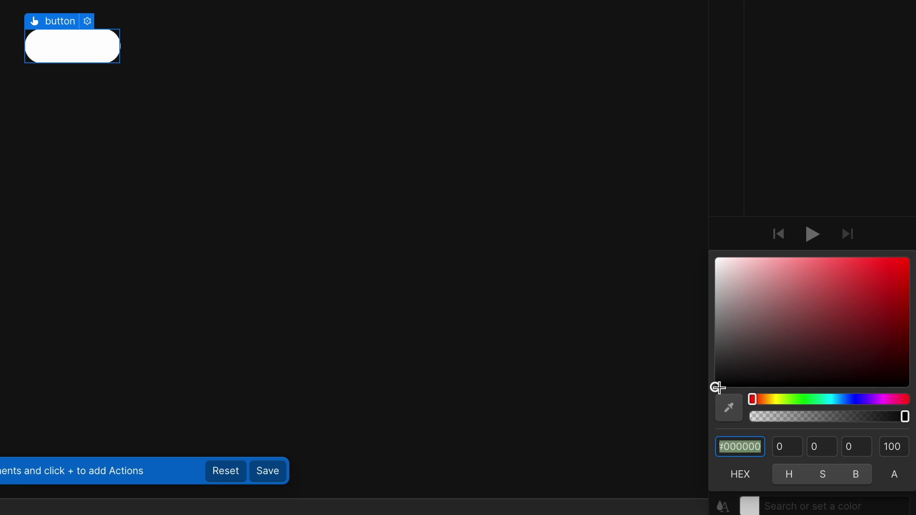
left_click_drag(718, 388, 716, 386)
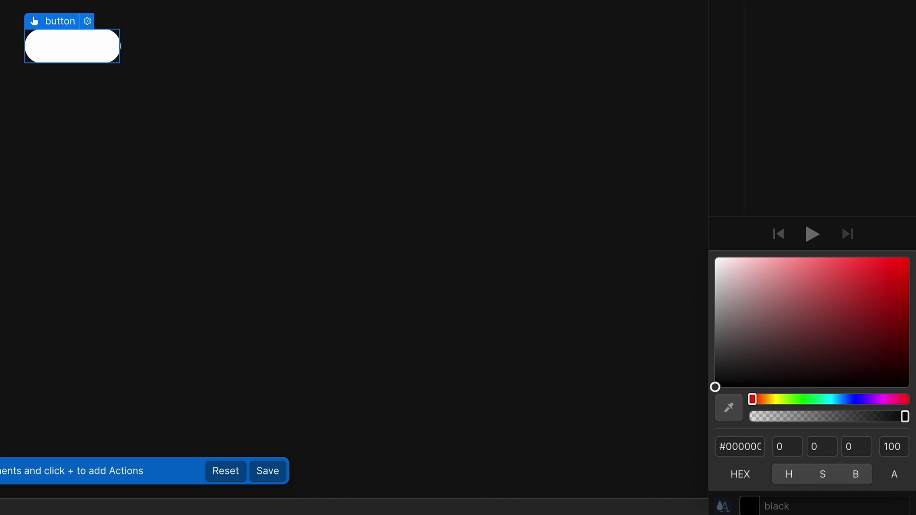
left_click(830, 177)
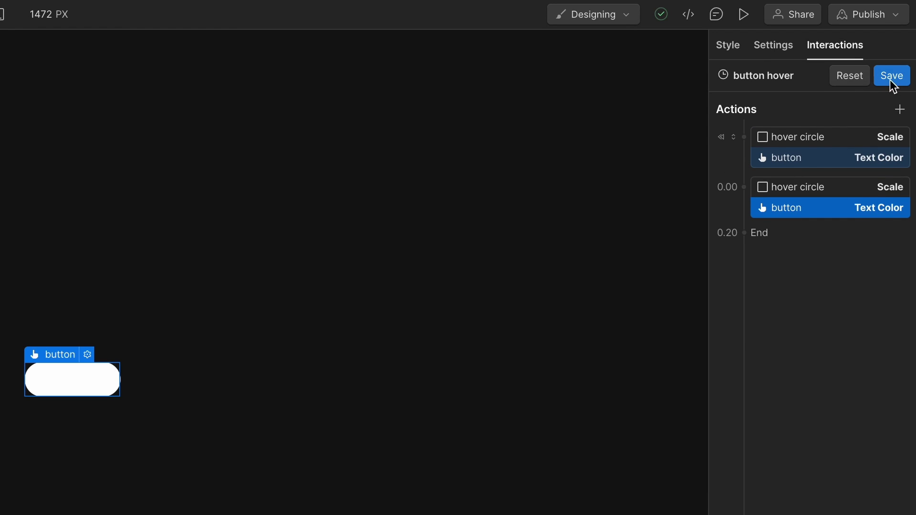
left_click(892, 78)
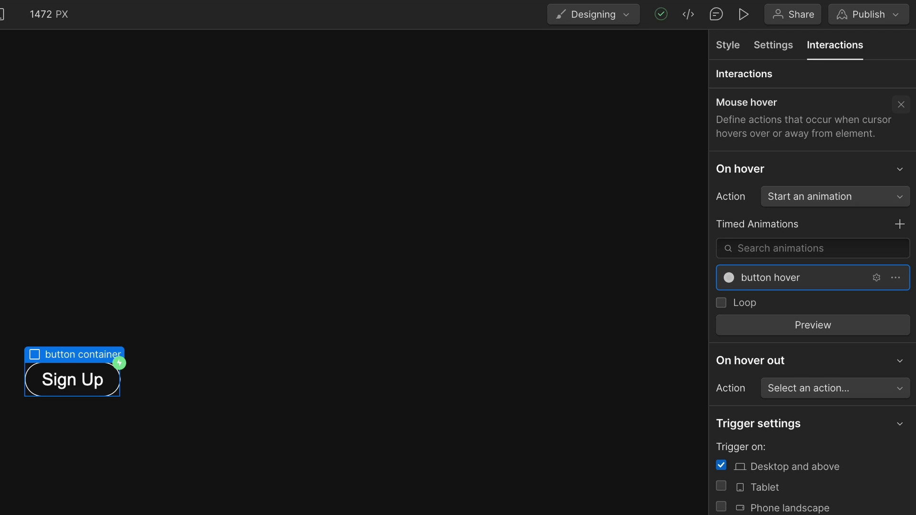
left_click(72, 379)
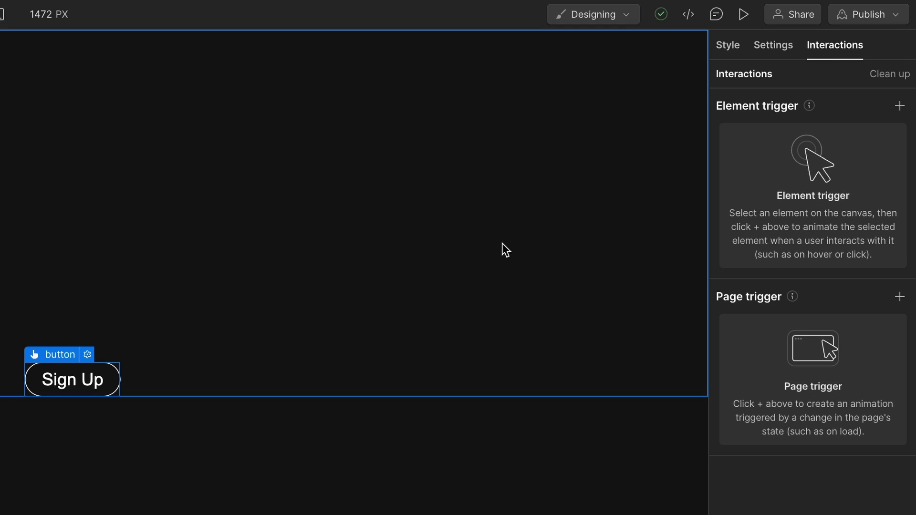
left_click(730, 47)
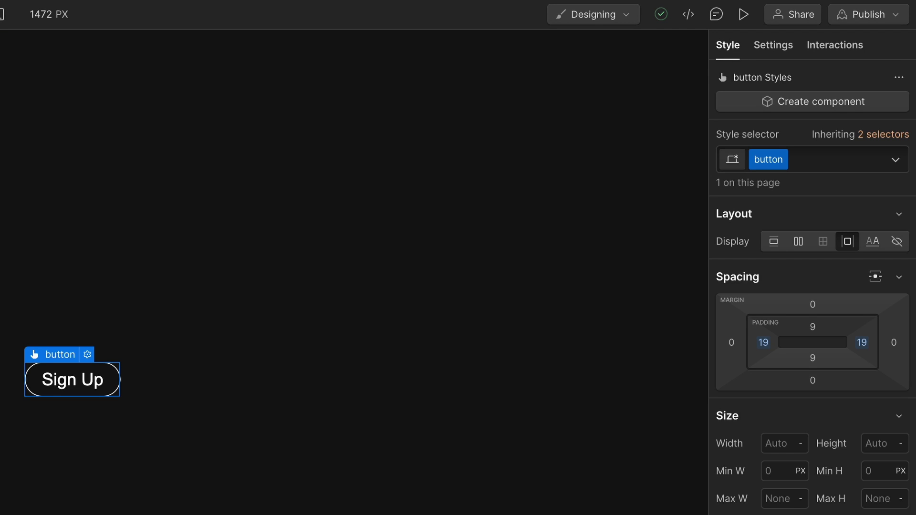
Set the Sign Up button's position to Relative with a z-index of 2
scroll(838, 483, "down", 5)
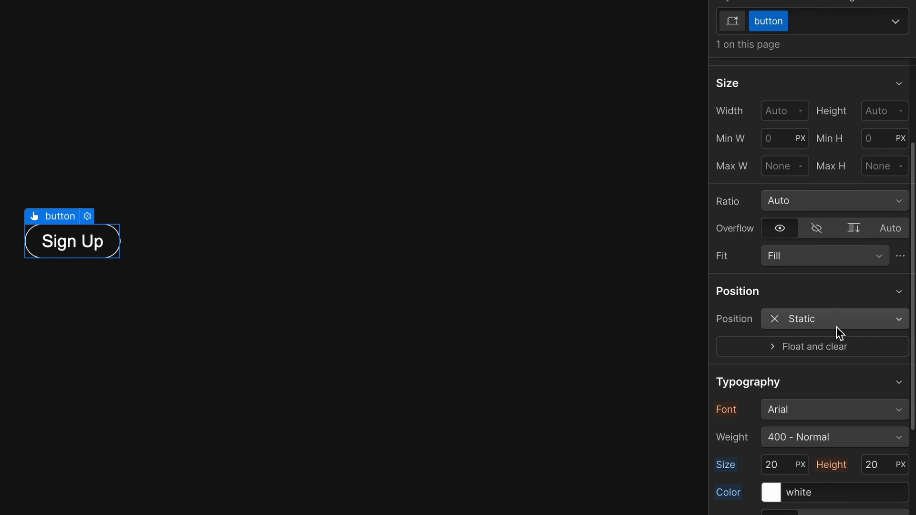
left_click(838, 326)
left_click(832, 338)
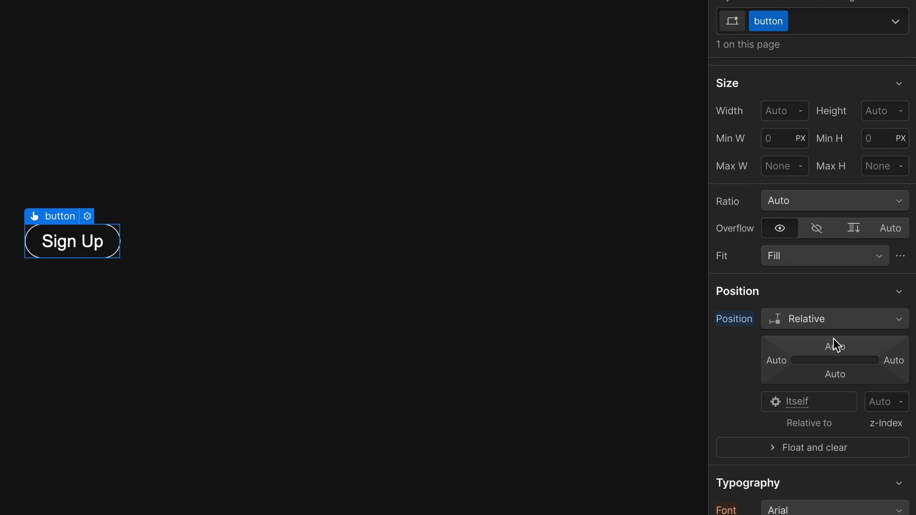
left_click(885, 405)
type("2")
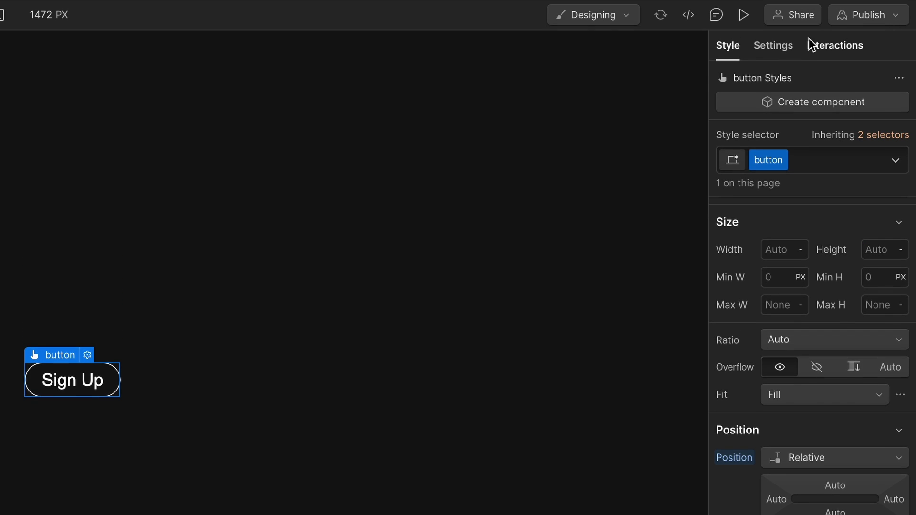
left_click(825, 48)
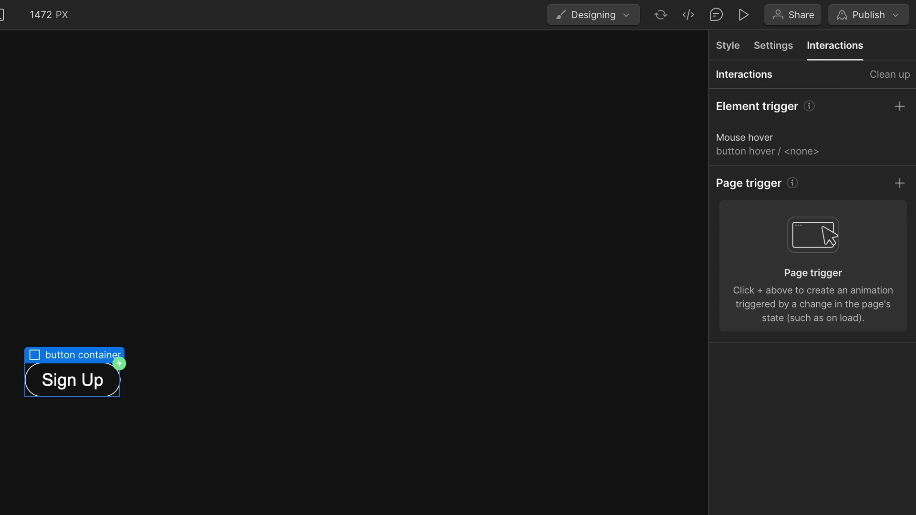
Play the 'button hover' animation from the Mouse hover trigger, then close the animation editor
left_click(774, 156)
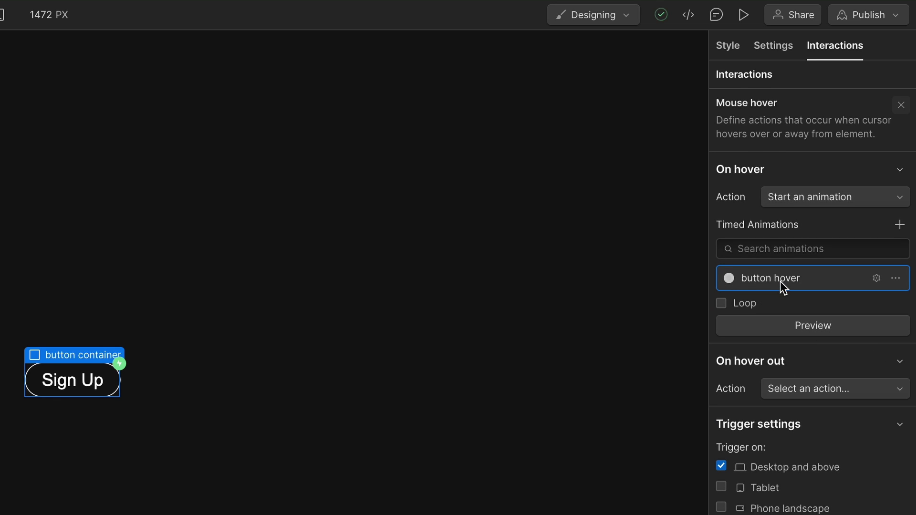
left_click(781, 281)
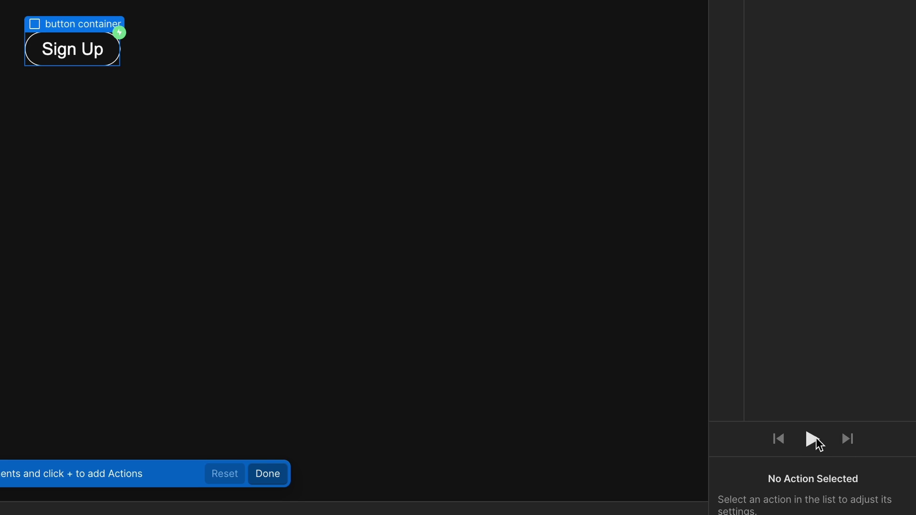
left_click(814, 440)
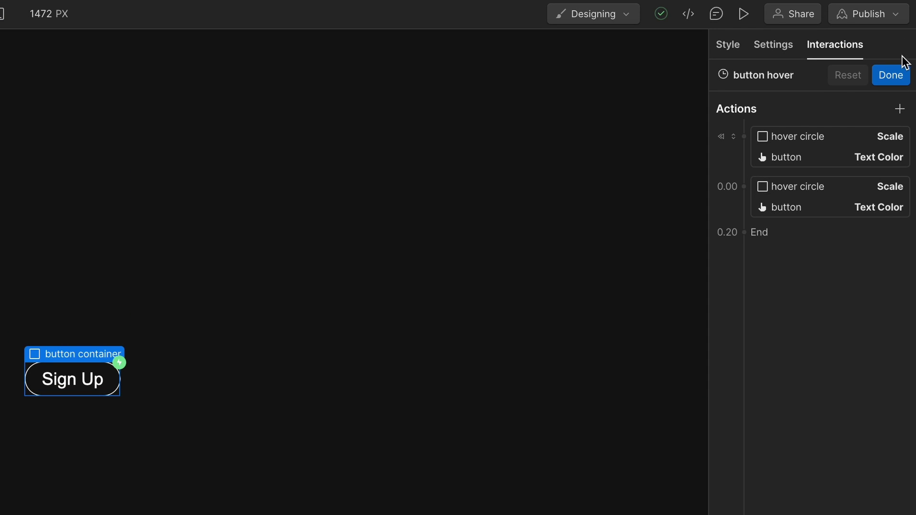
left_click(892, 77)
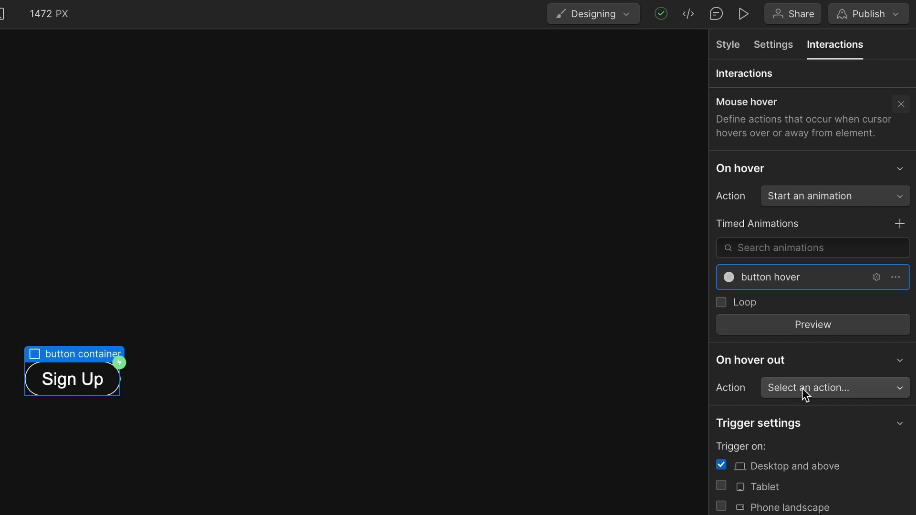
Make On hover out start the 'button hover' animation
left_click(835, 393)
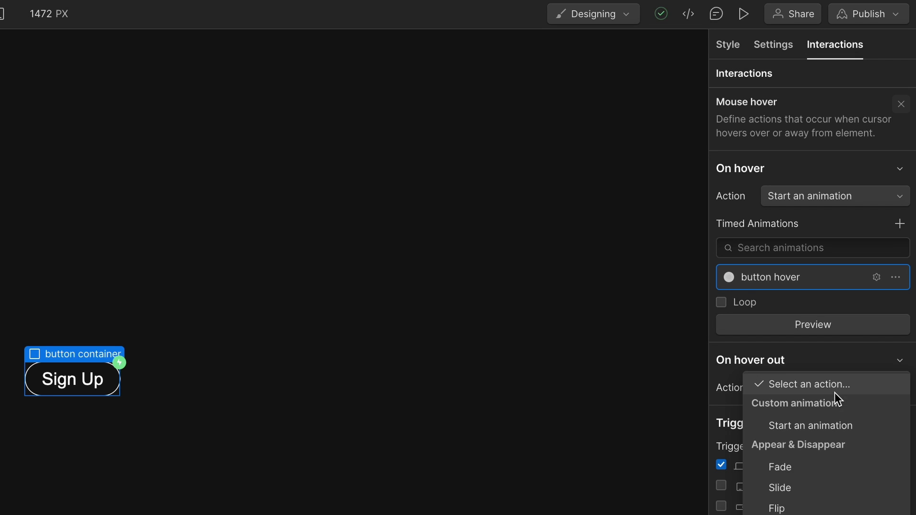
left_click(838, 428)
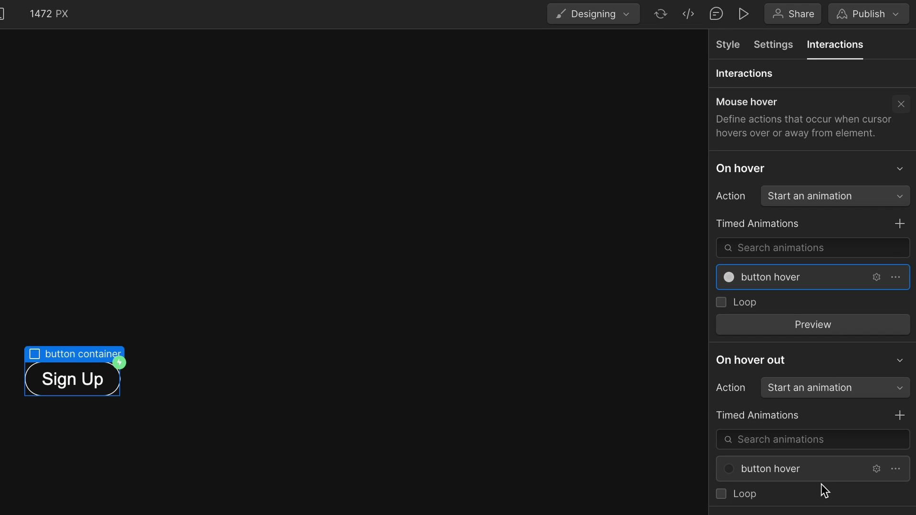
left_click(877, 469)
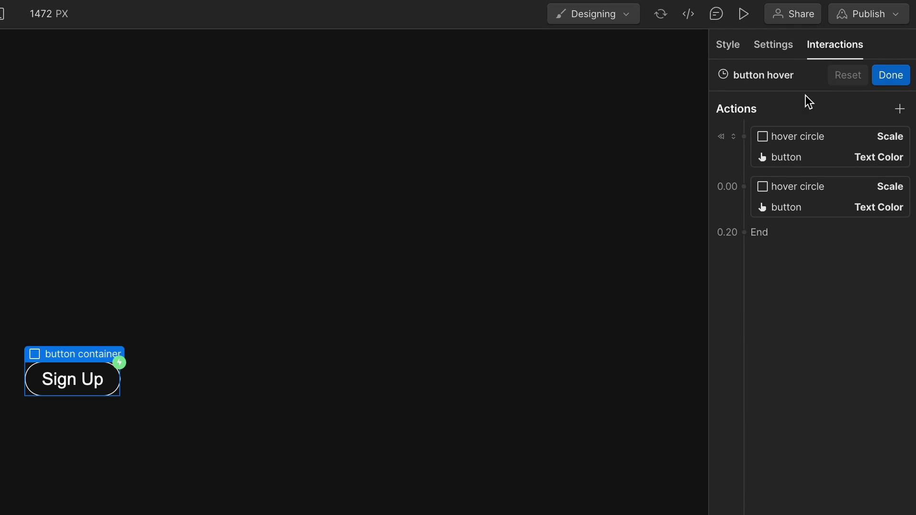
left_click(891, 76)
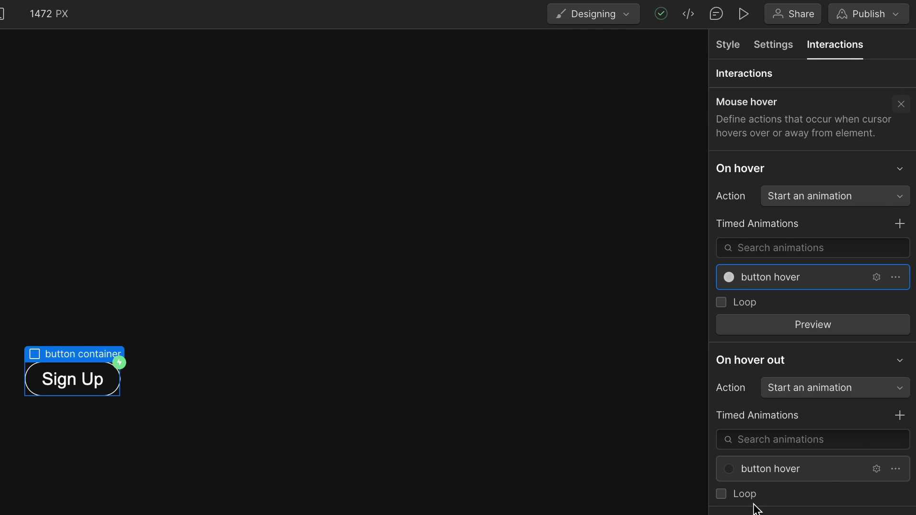
Duplicate 'button hover' and assign the copy, 'button hover 2', to hover out
left_click(895, 470)
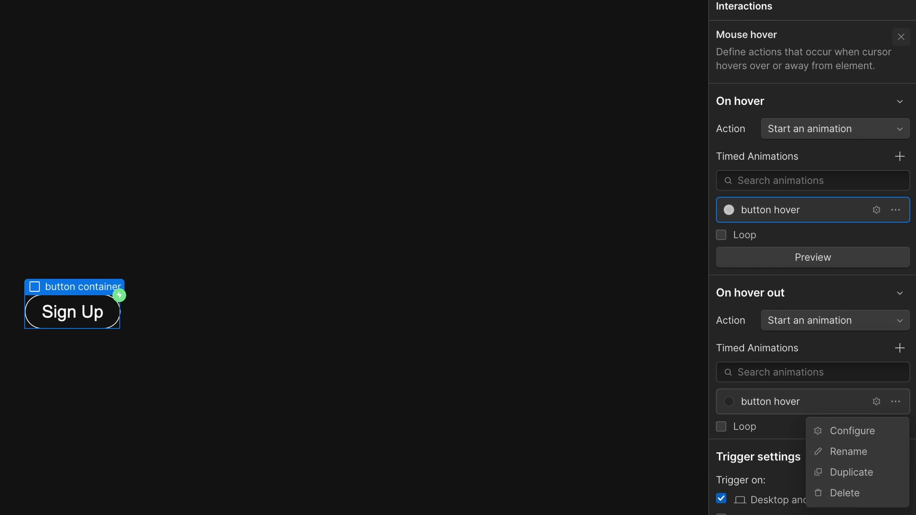
left_click(857, 472)
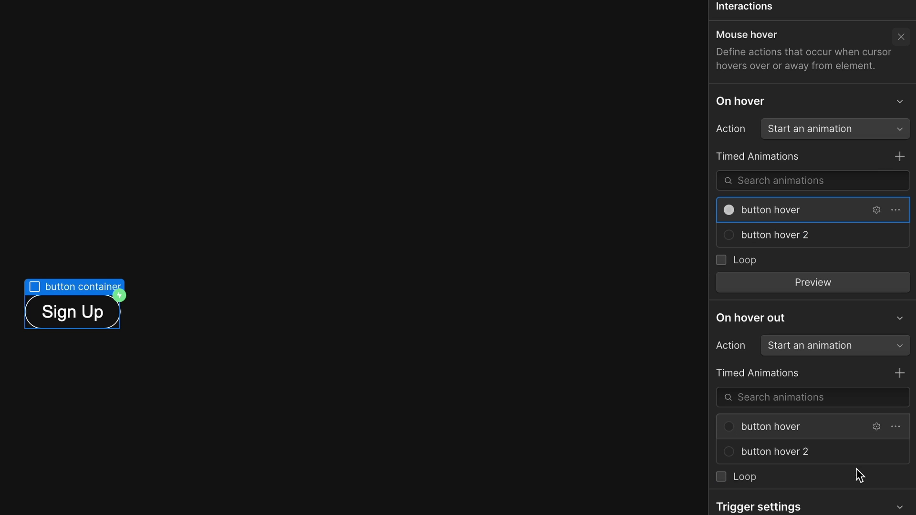
left_click(795, 463)
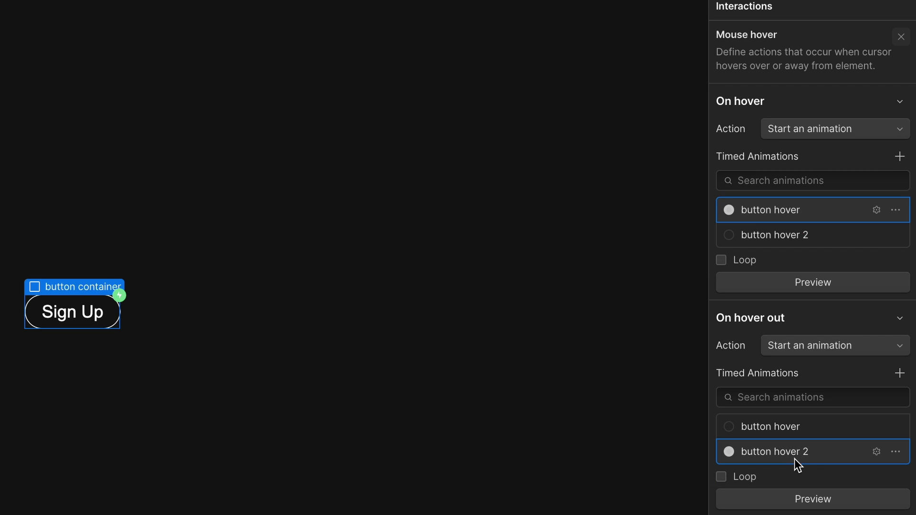
left_click(796, 477)
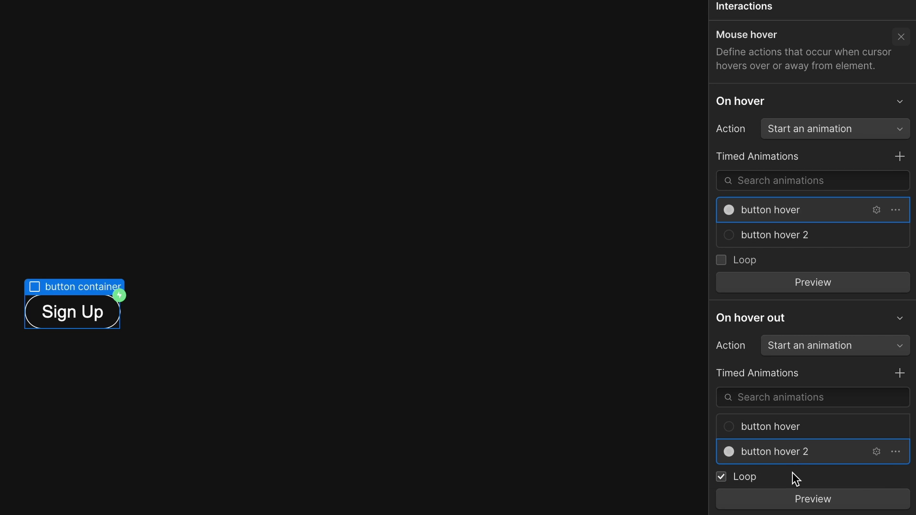
Rename the 'button hover 2' animation to 'button hover out'
left_click(877, 454)
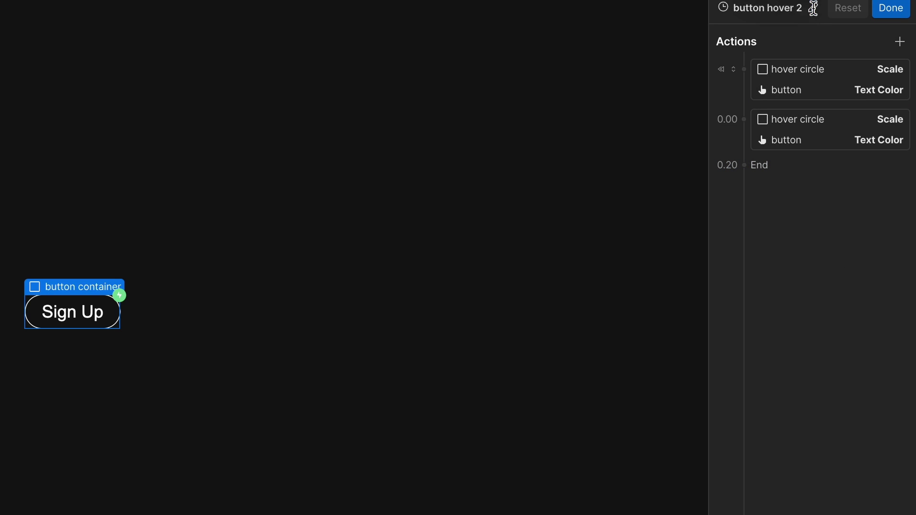
left_click(811, 8)
left_click(812, 9)
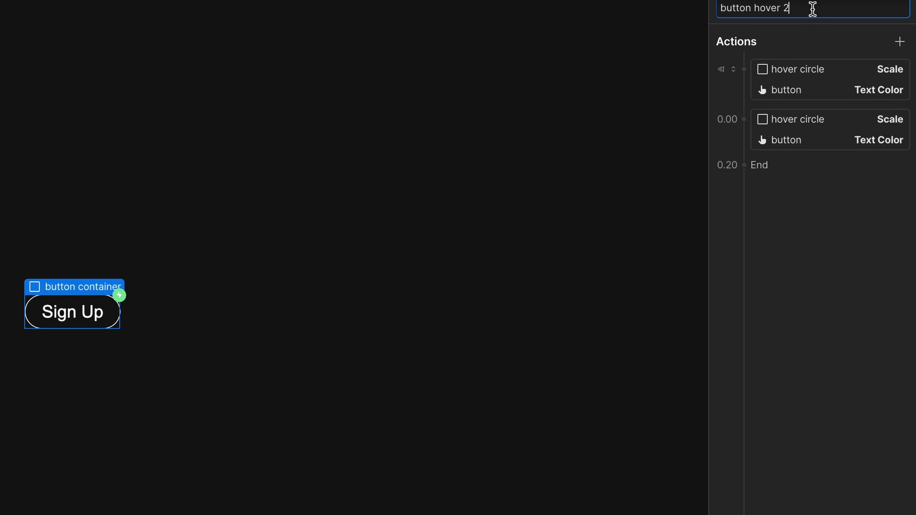
key("BackSpace")
key("BackSpace")
key("Return")
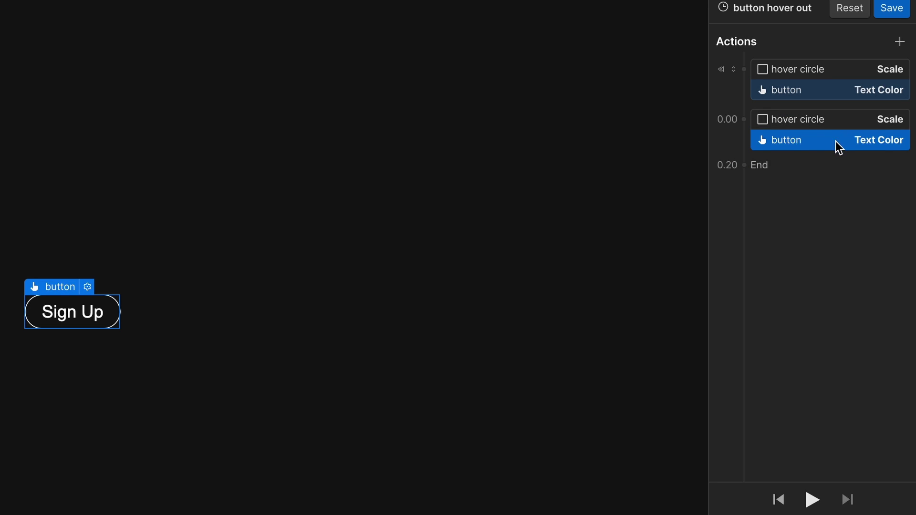
Swap the two step groups so the 0.00 scale-up comes first, then save the animation
left_click(835, 121, "shift")
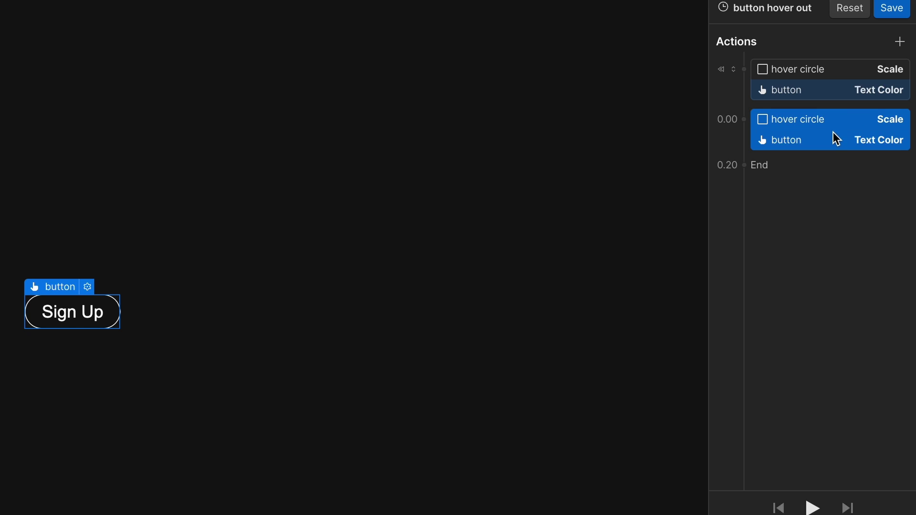
left_click_drag(832, 133, 829, 105)
left_click(831, 74)
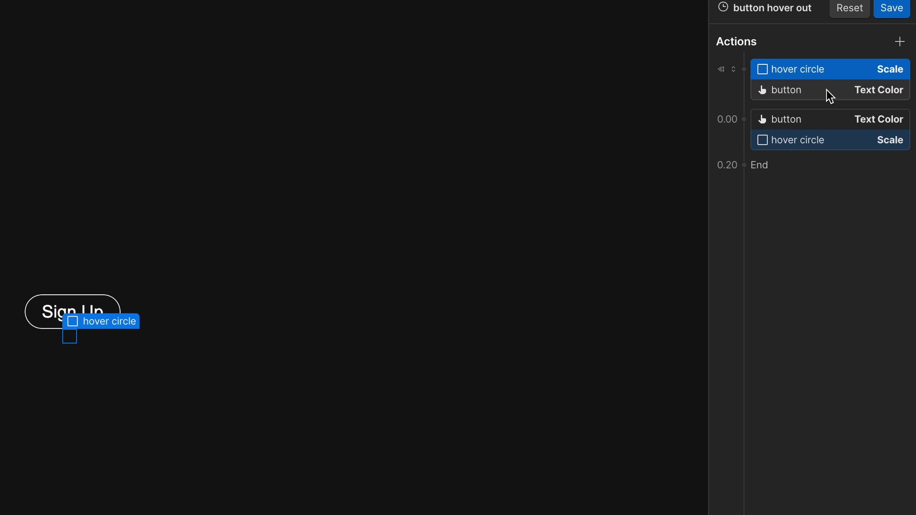
left_click(827, 92, "shift")
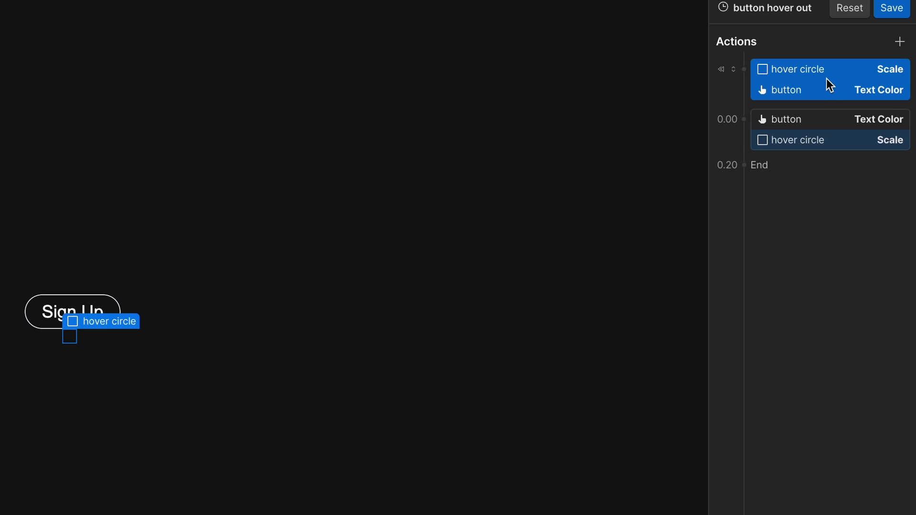
left_click_drag(826, 78, 831, 151)
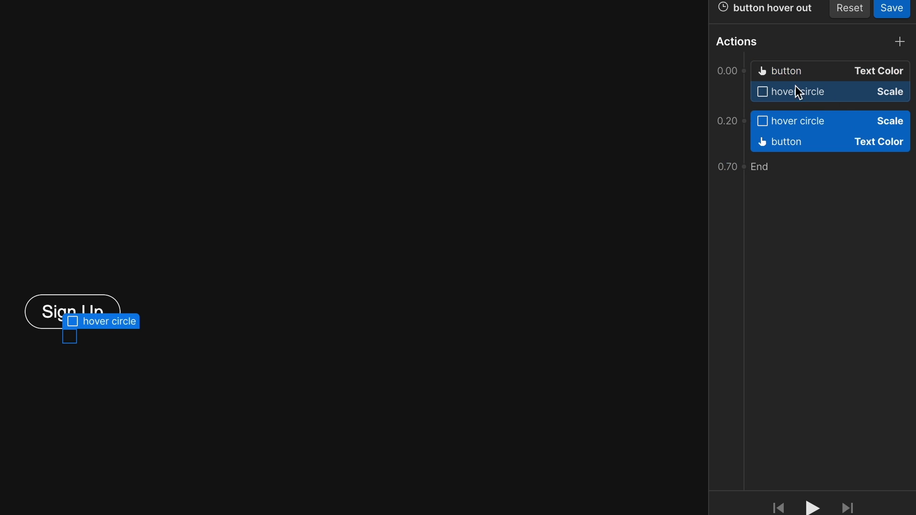
left_click(840, 77)
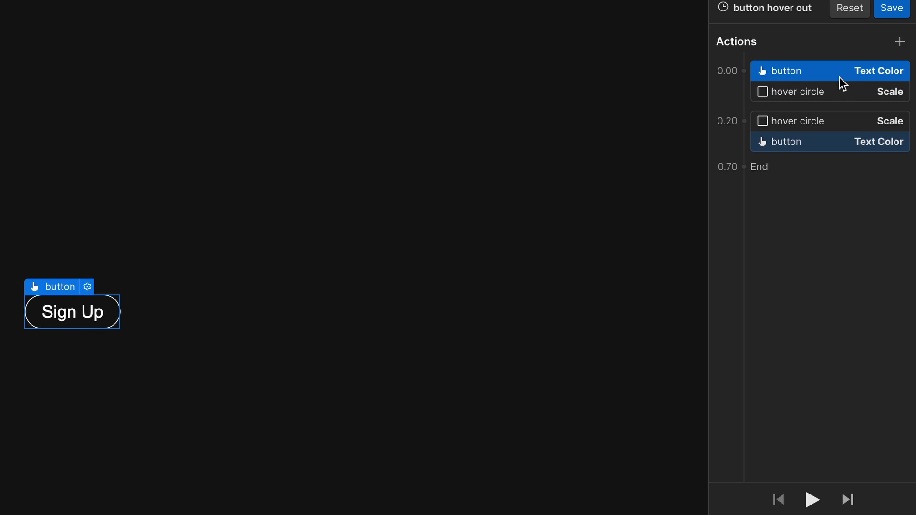
left_click(809, 93)
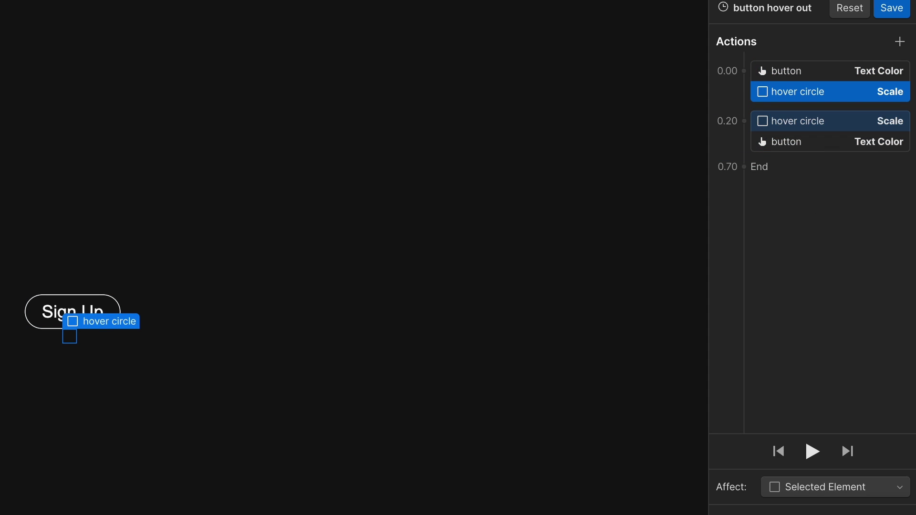
left_click(905, 8)
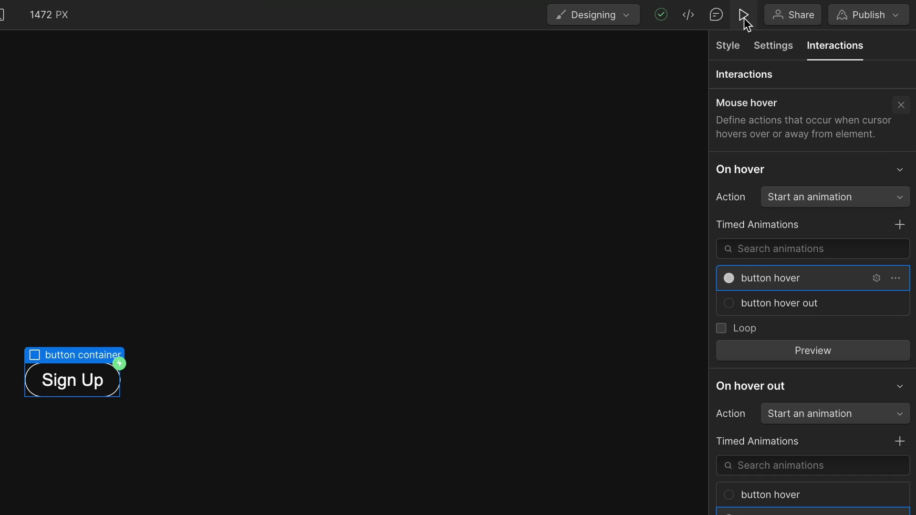
After a page preview, give the hover circle scale step 0.2 s duration with Ease In Out
left_click(745, 16)
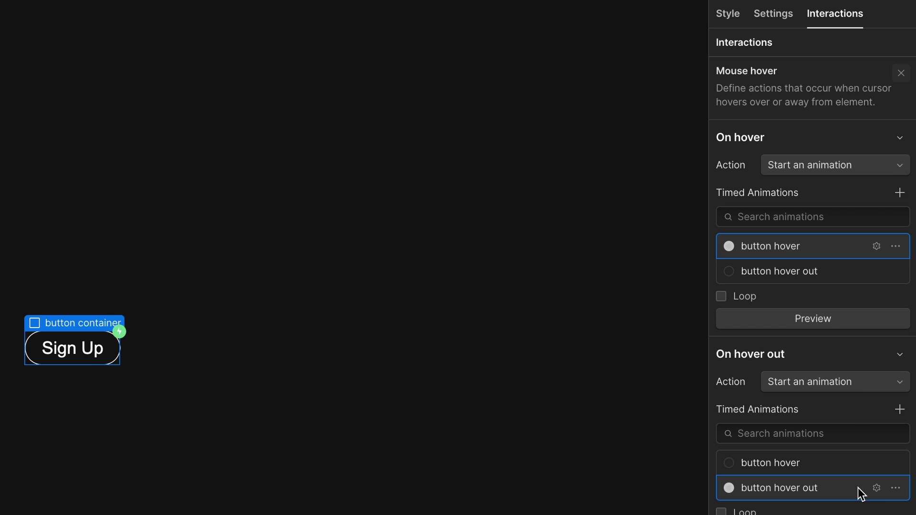
left_click(877, 489)
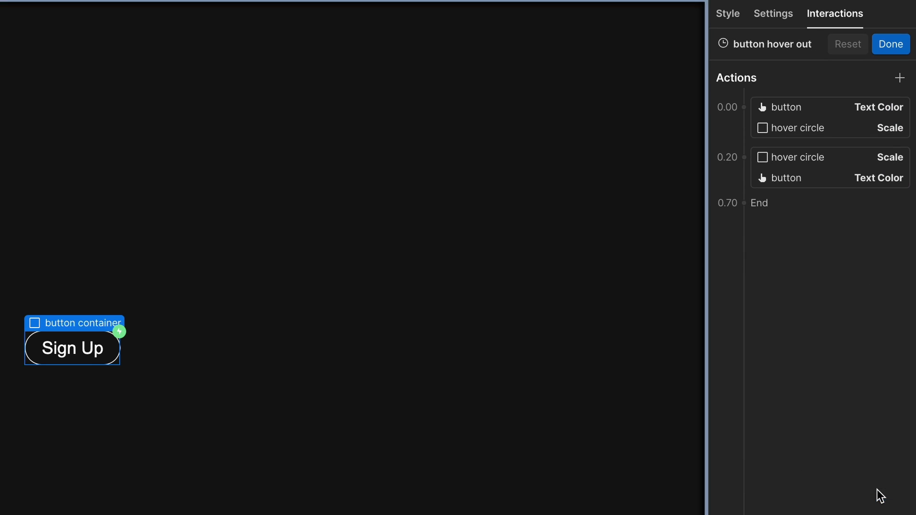
left_click(830, 163)
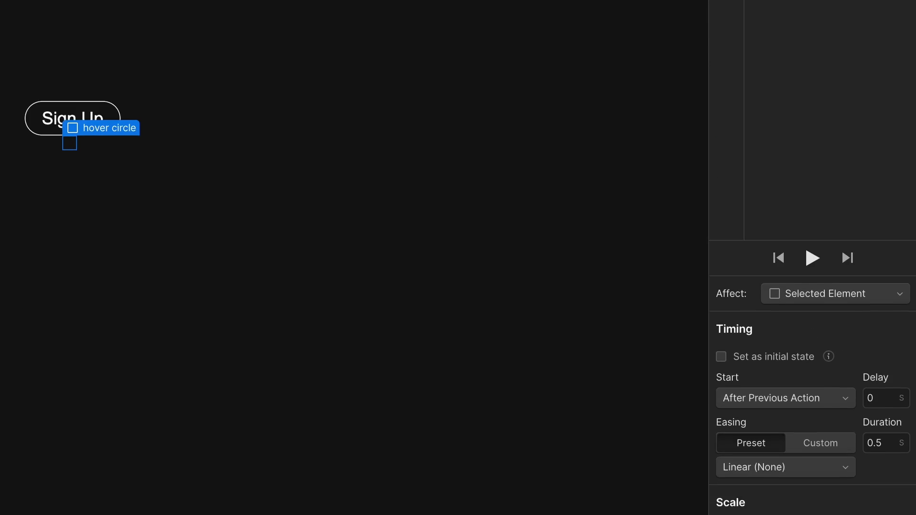
left_click(887, 371)
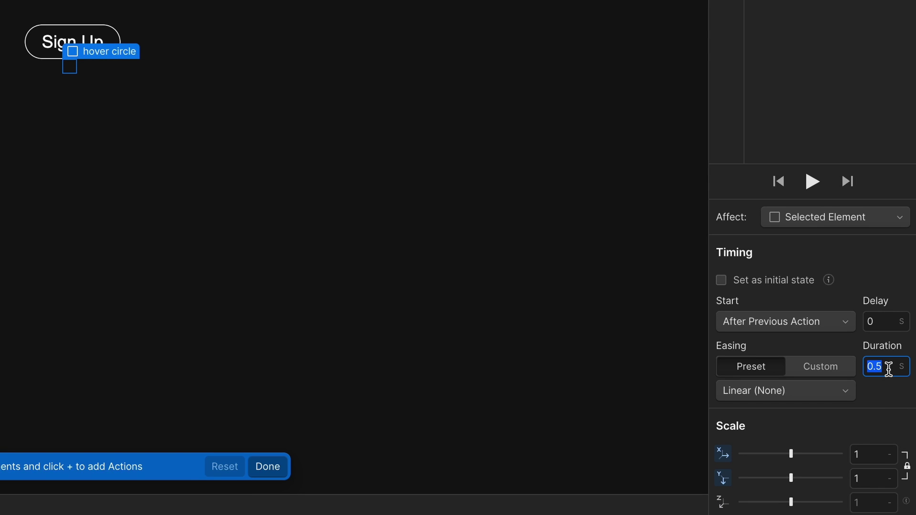
type(".2")
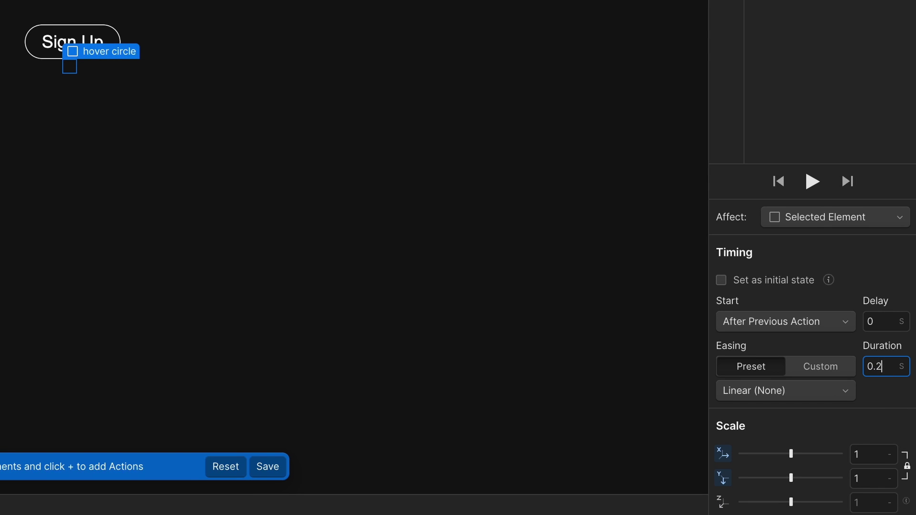
left_click(746, 394)
left_click(769, 149)
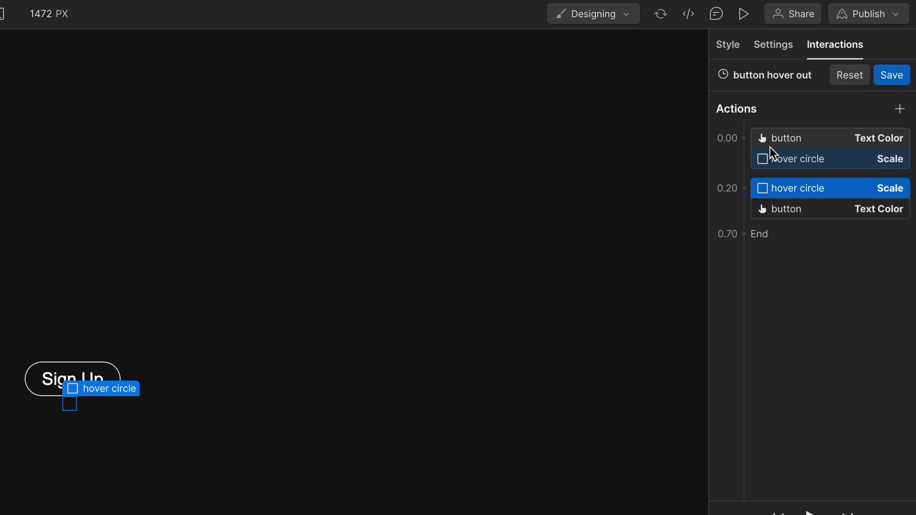
Give the button text colour step 0.2 s duration with Ease In Out easing
left_click(826, 213)
left_click(887, 415)
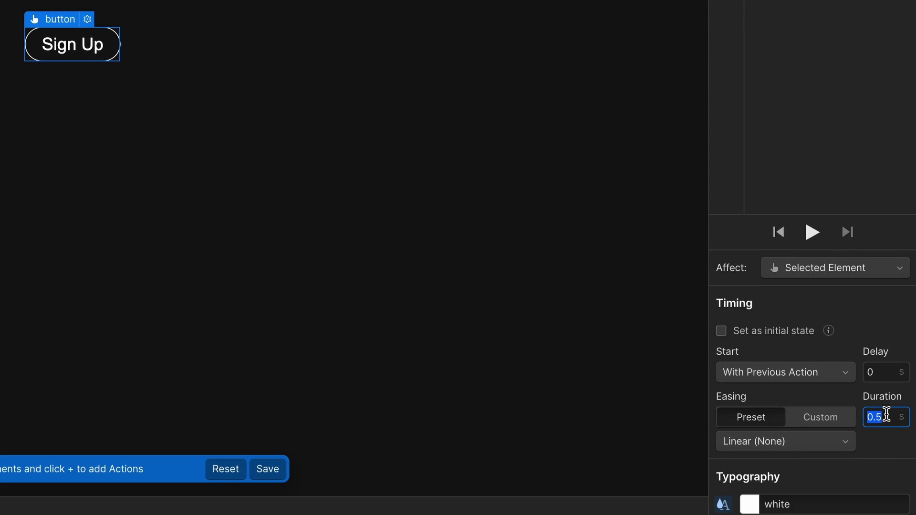
type("0.2")
left_click(771, 440)
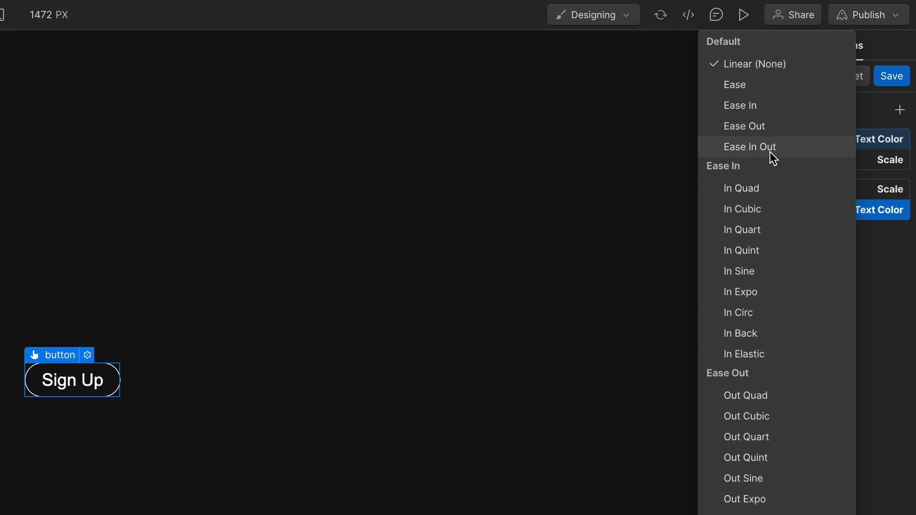
left_click(769, 148)
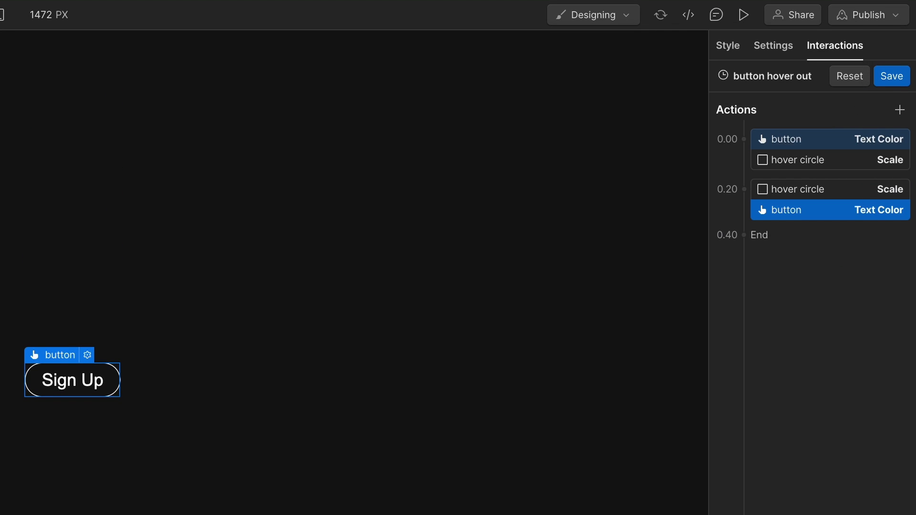
Save 'button hover out', test the Sign Up hover in preview, then exit to the designer
left_click(901, 82)
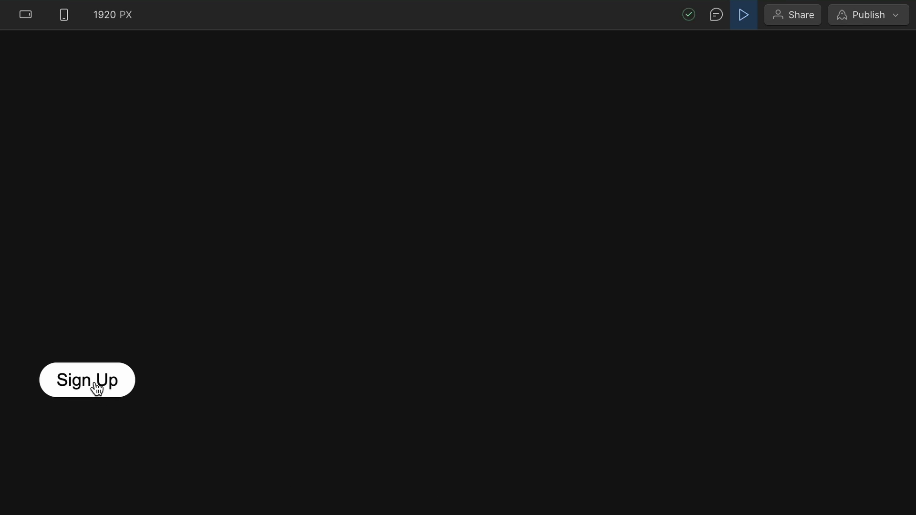
left_click(748, 17)
left_click(107, 508)
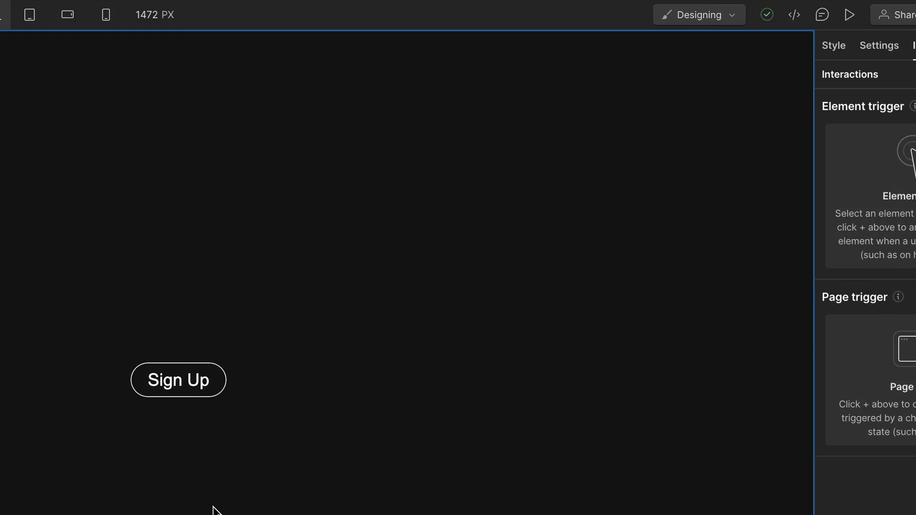
Convert the Sign Up button into a component named 'Button' and exit back to the page
left_click(102, 139)
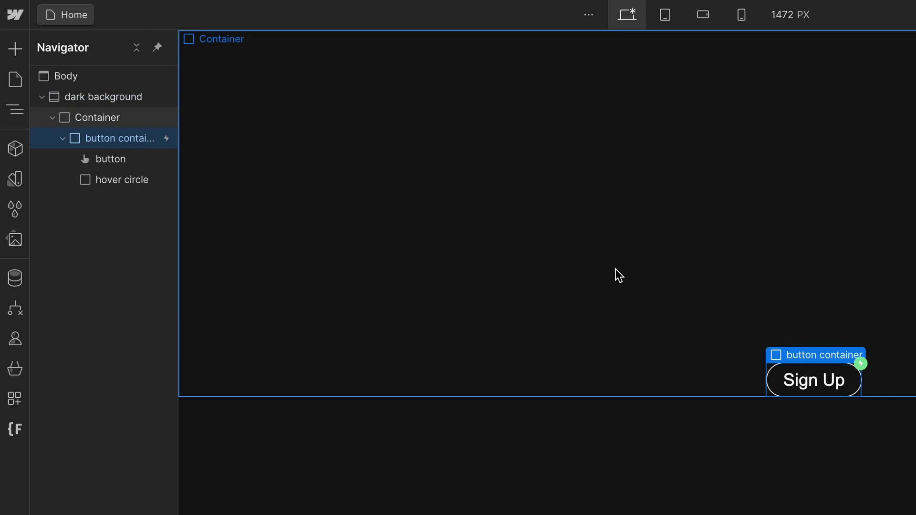
right_click(810, 386)
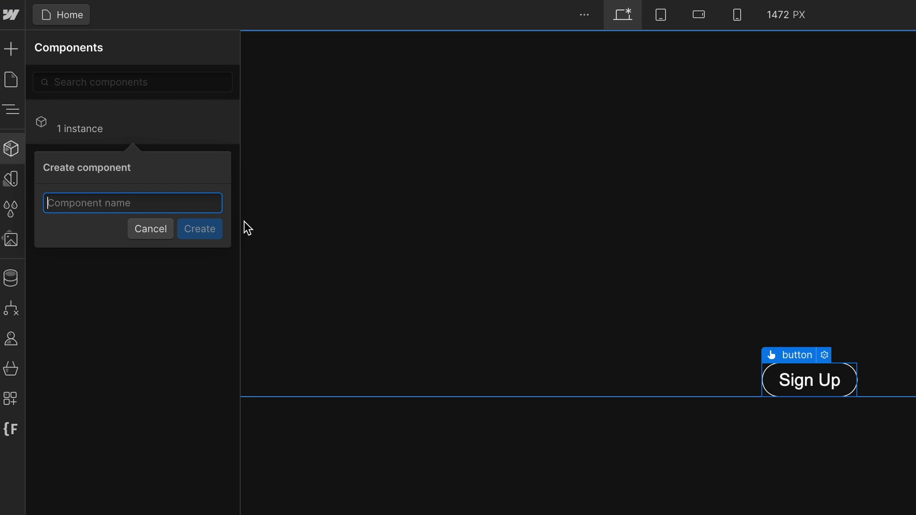
type("Button")
key("Return")
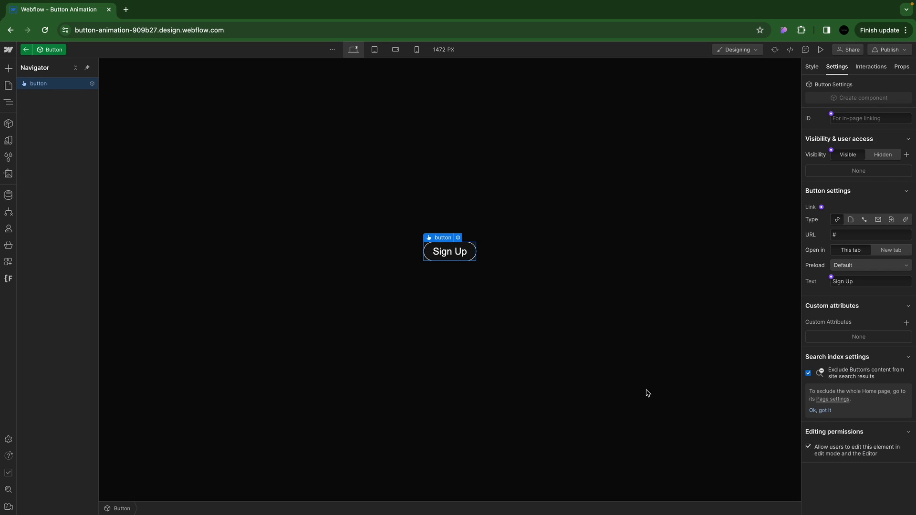
left_click(647, 393)
left_click(494, 383)
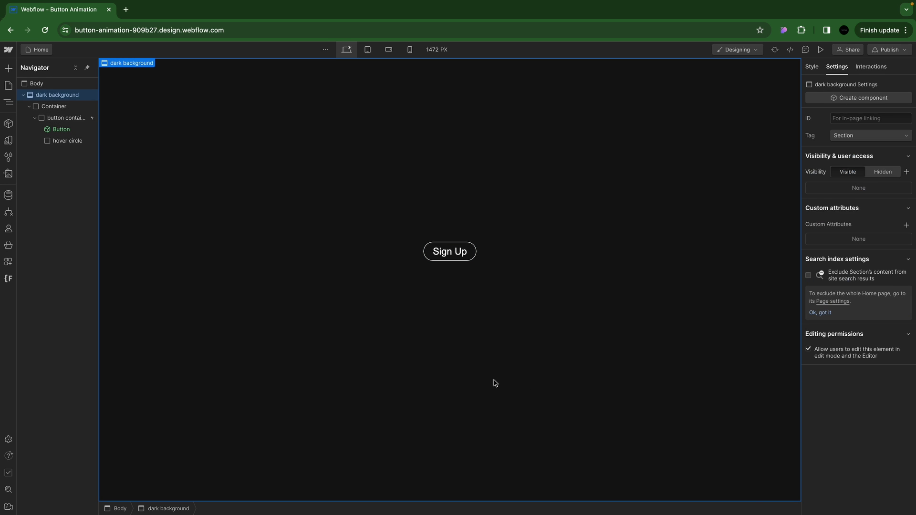